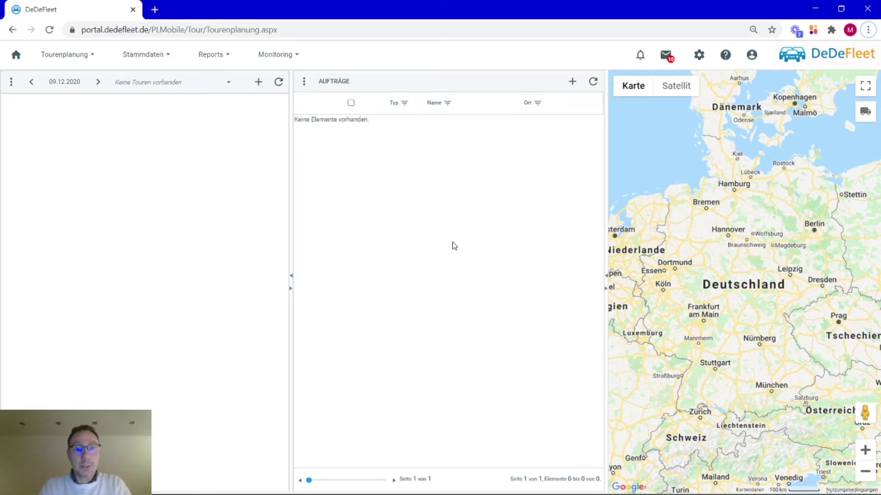
Check the order list in Excel, return to the tour planning and mass-import the orders from the Auftragsliste file
key("alt+Tab")
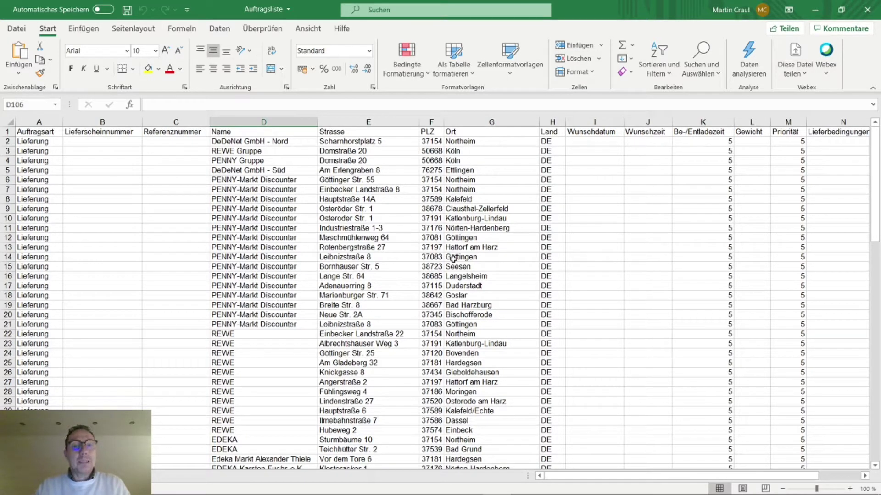
key("alt+Tab")
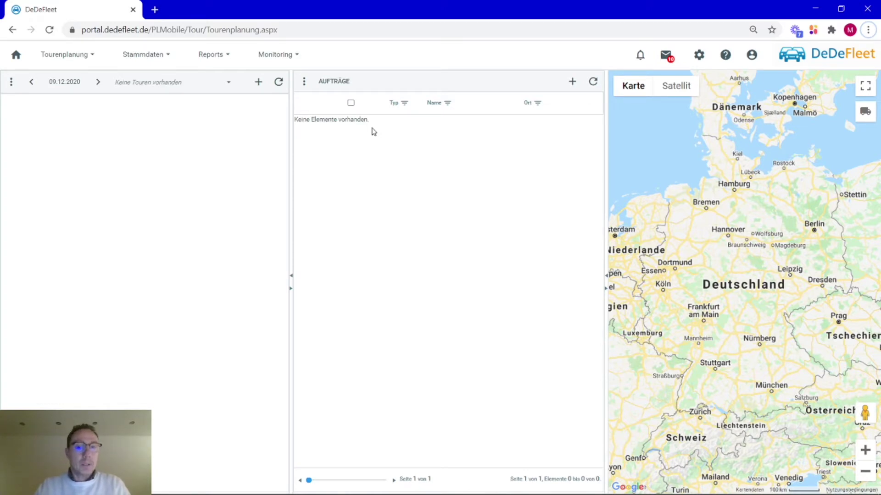
left_click(307, 86)
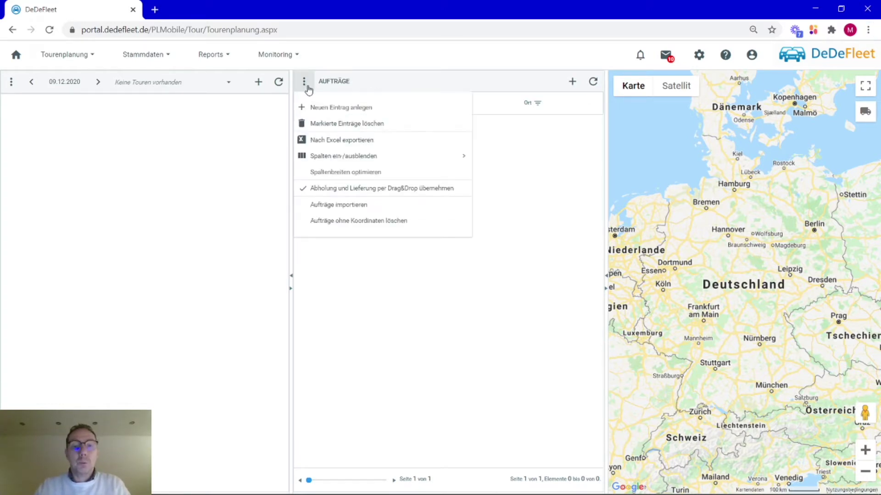
left_click(344, 209)
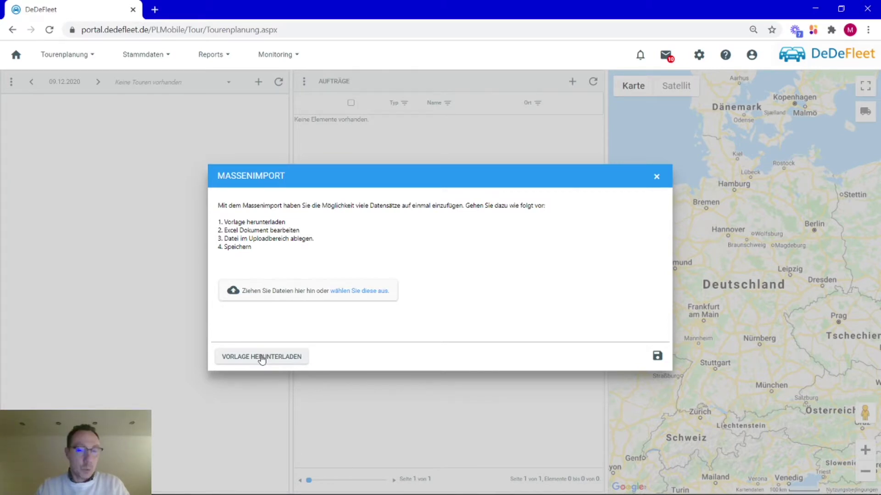
left_click(358, 292)
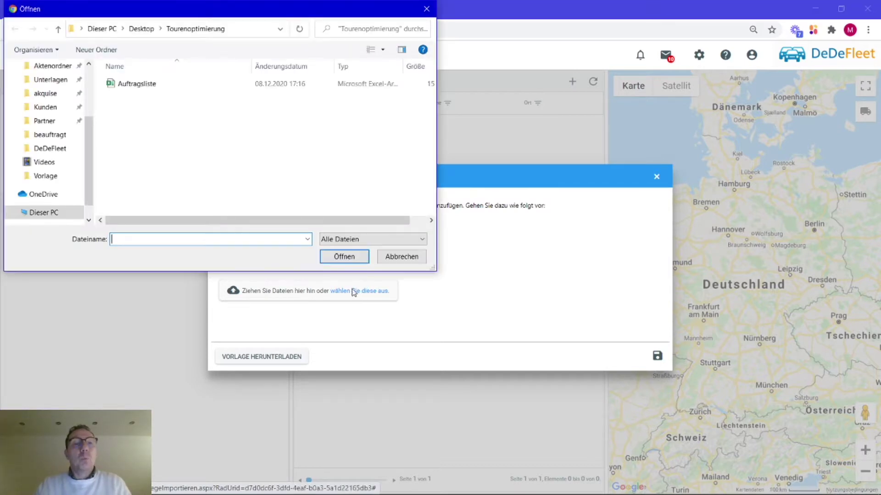
left_click(142, 86)
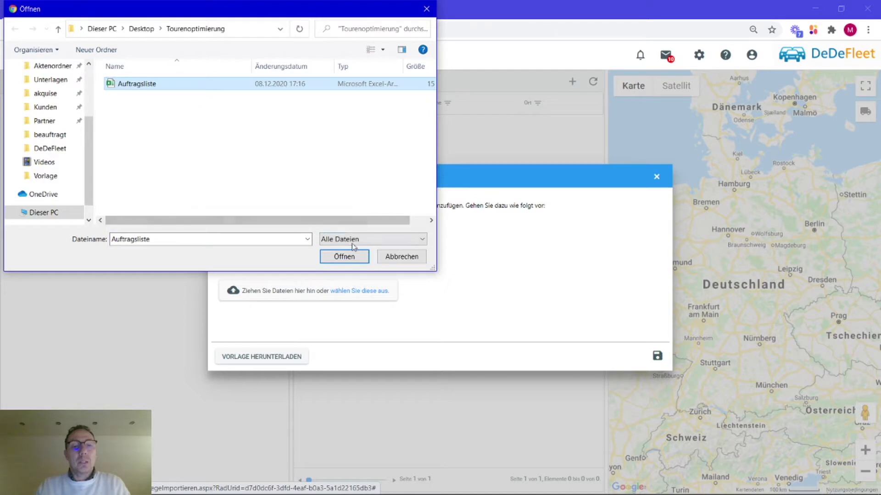
left_click(352, 261)
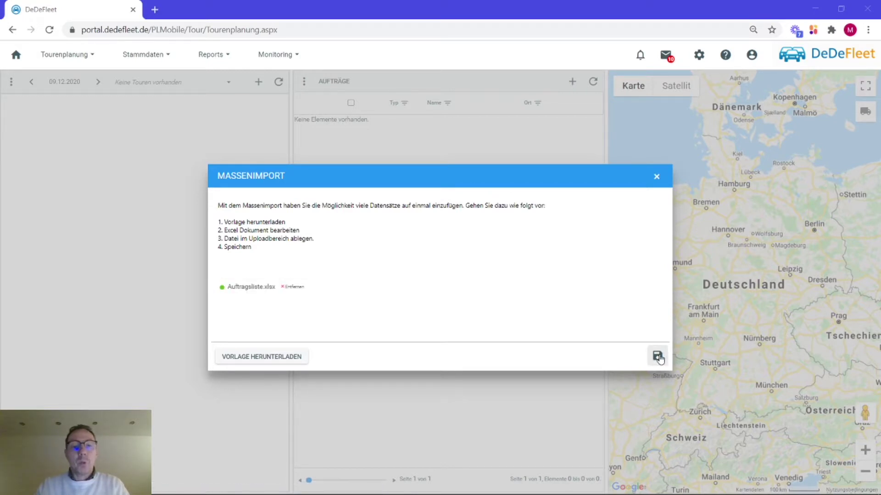
left_click(658, 356)
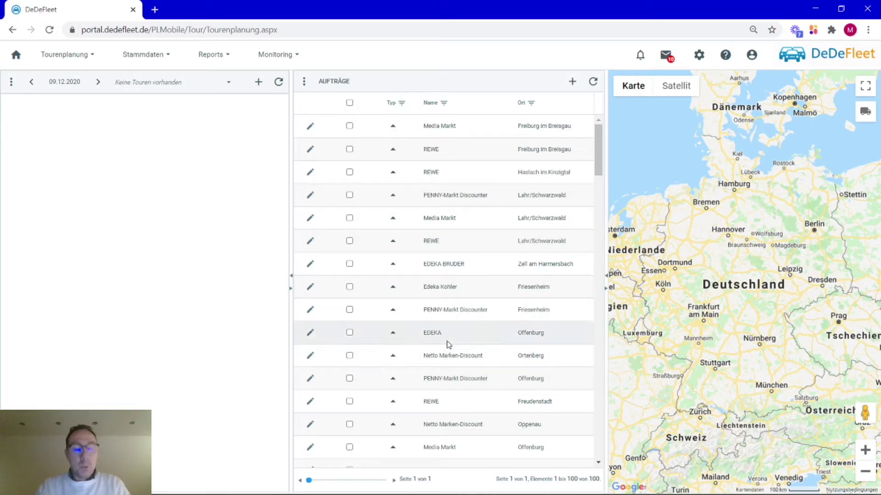
Review the details of the first Media Markt order in Freiburg im Breisgau, including its loading/unloading time, and return to the order list
left_click(310, 127)
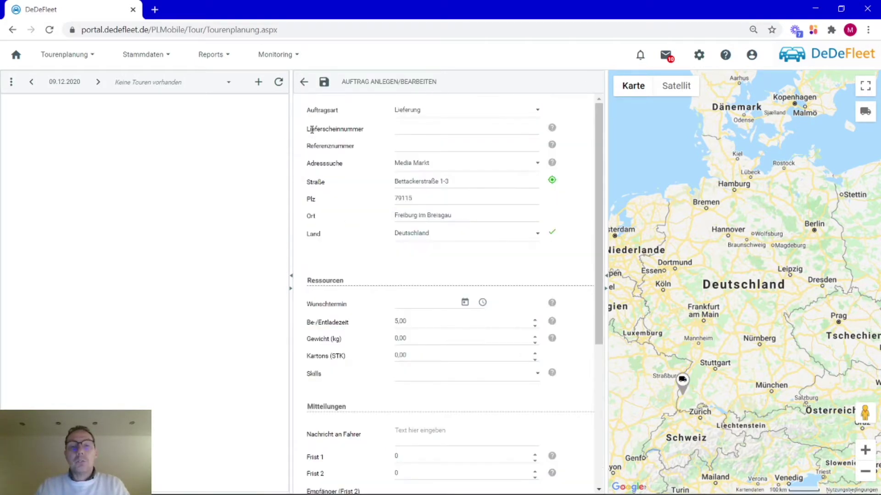
left_click(412, 324)
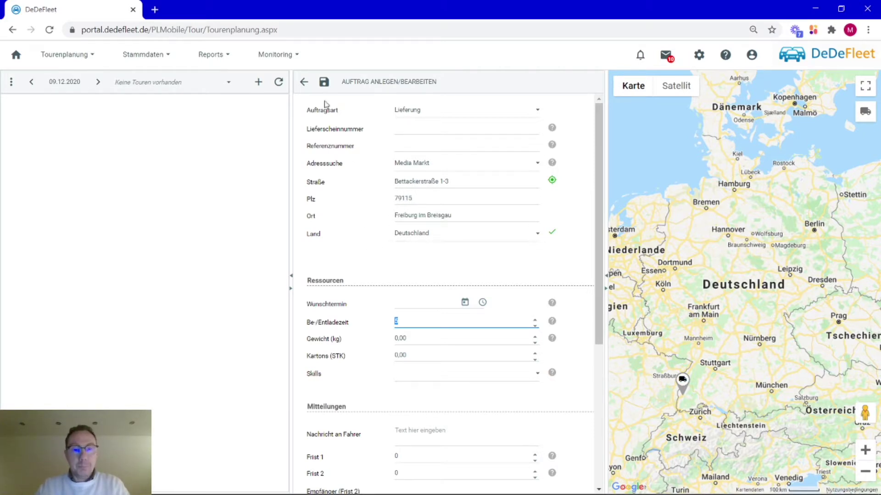
left_click(304, 84)
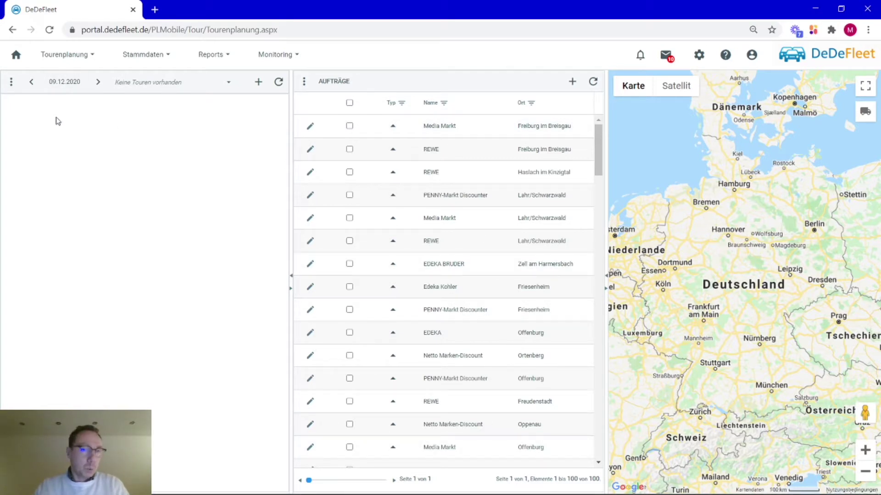
Create tours for 09.12.2020 from the templates Tour Nord, Tour Nord 2, Tour Süd and Tour Süd 2, leaving out Tour LV Test
left_click(12, 82)
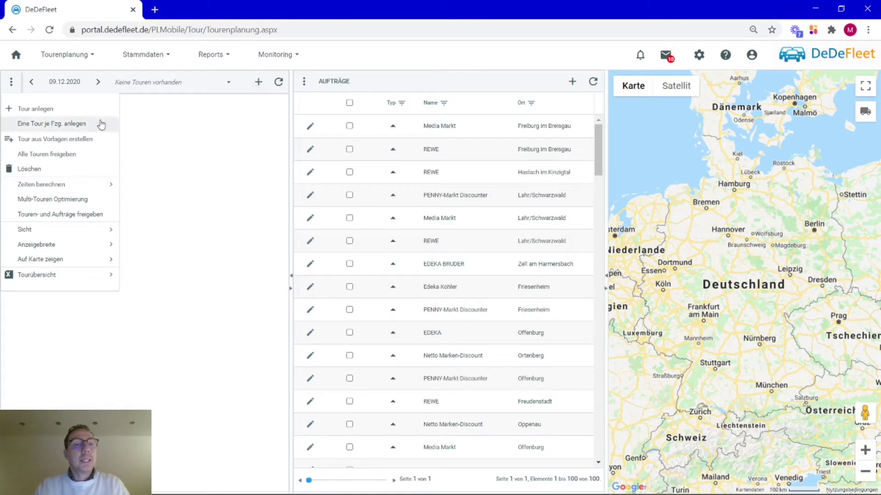
left_click(66, 139)
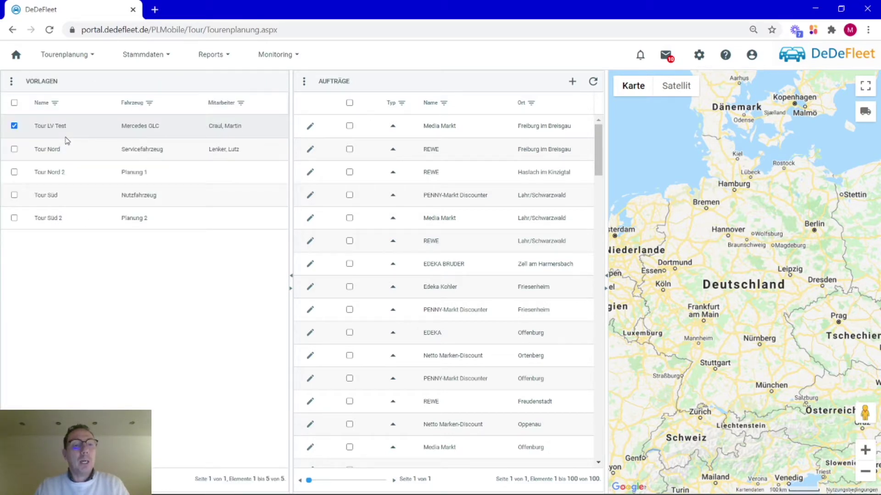
left_click(14, 125)
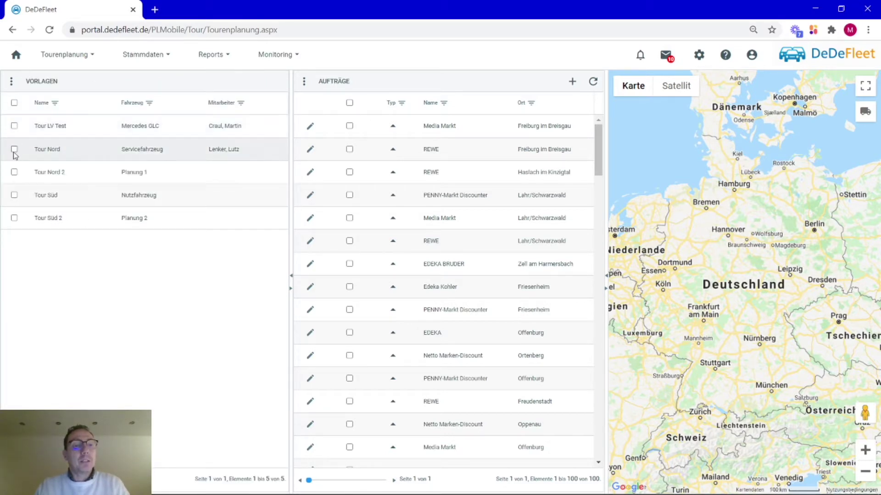
left_click(14, 149)
left_click(15, 172)
left_click(14, 195)
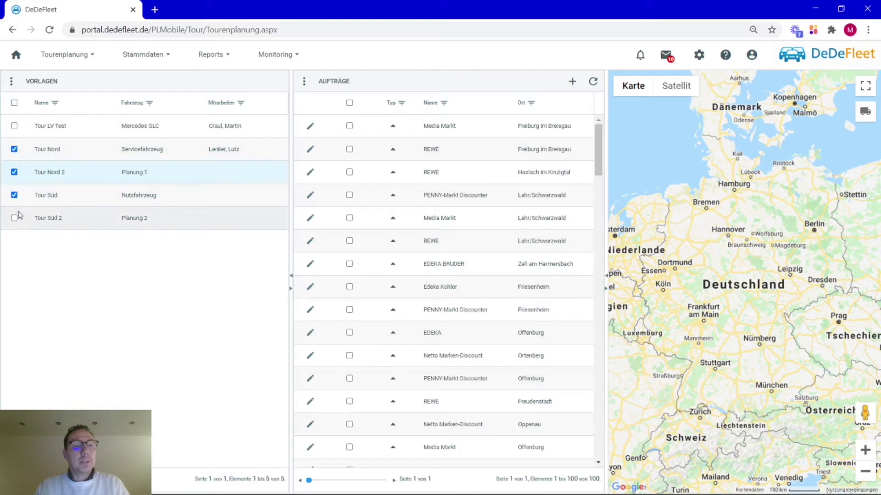
left_click(14, 217)
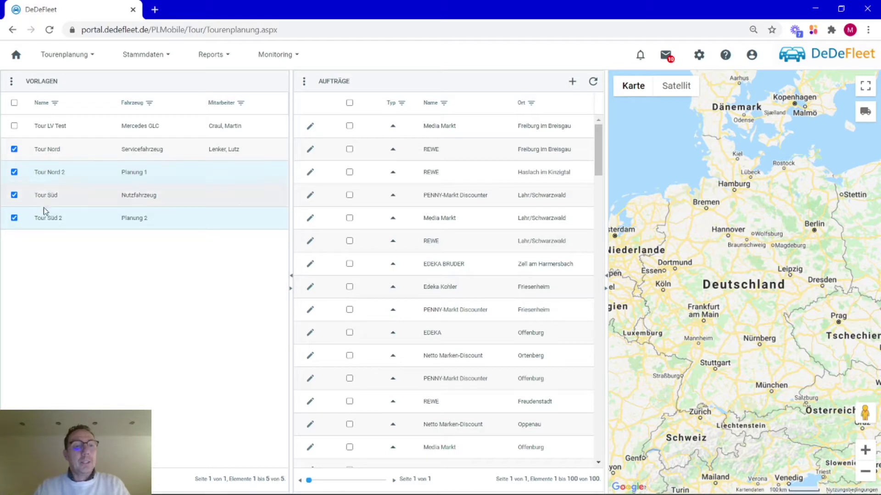
left_click(11, 82)
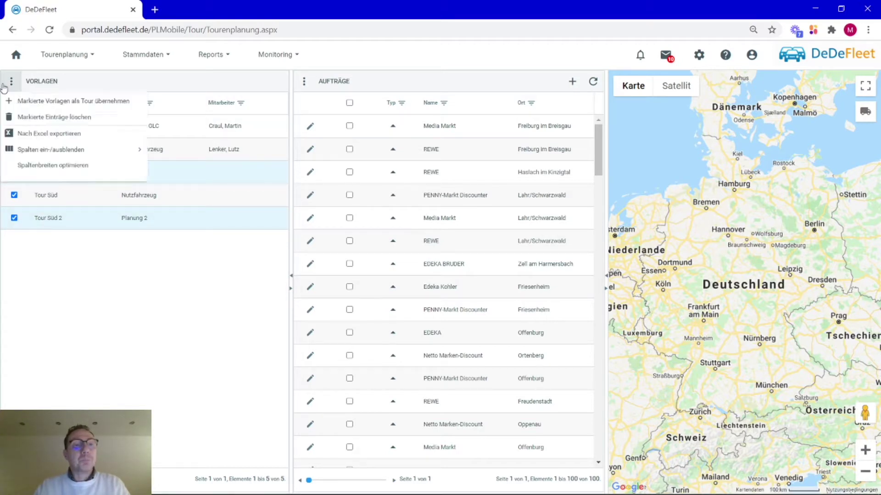
left_click(42, 123)
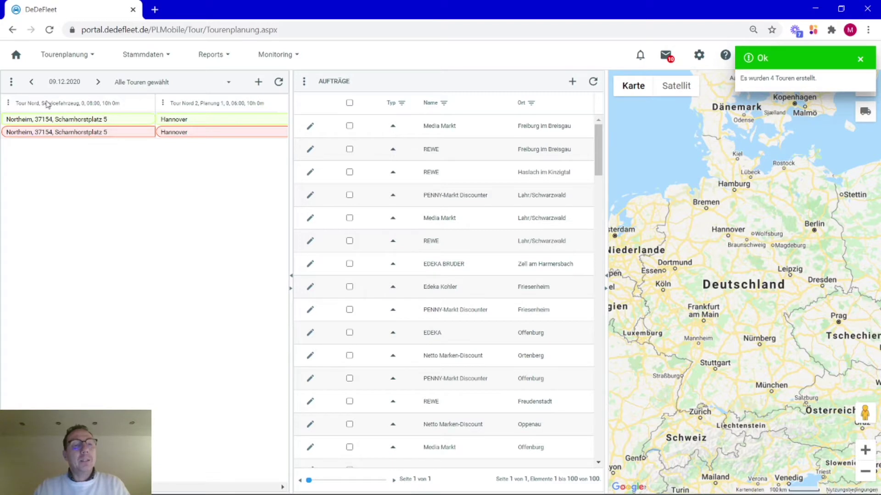
Examine Tour Nord's vehicle, driver and departure settings and the available master data categories, then leave the tour without changes
left_click(7, 105)
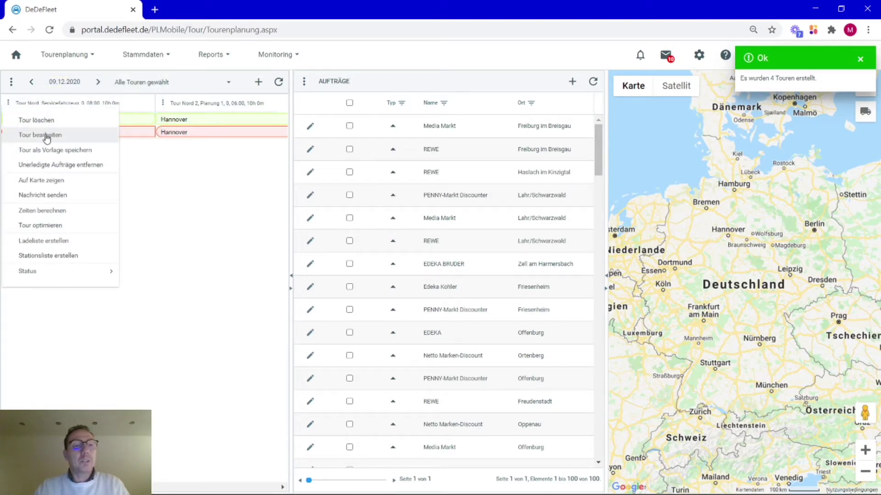
left_click(47, 135)
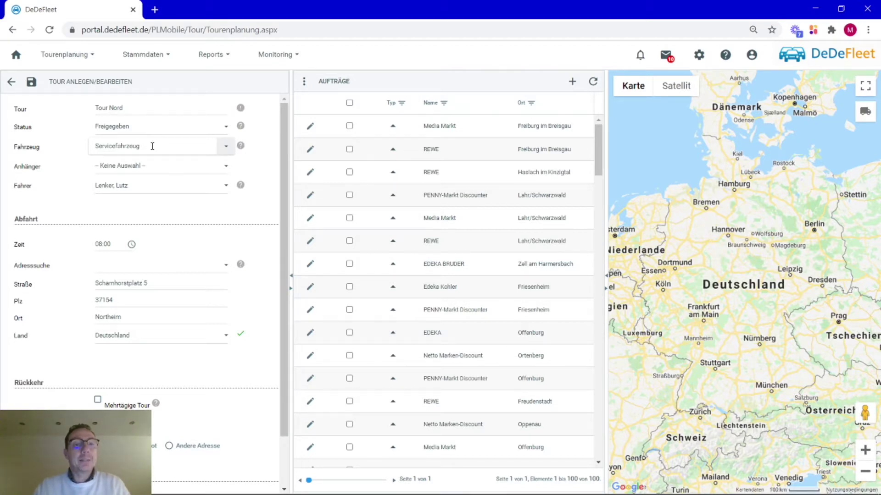
left_click(147, 55)
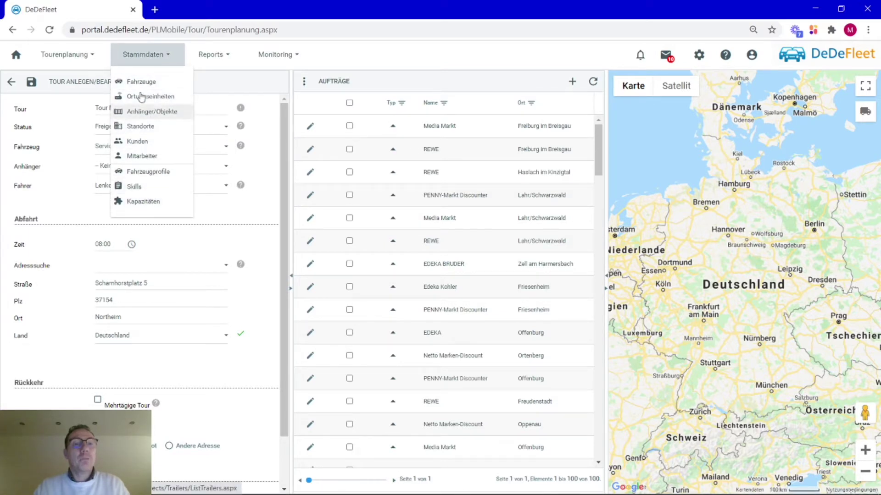
left_click(146, 57)
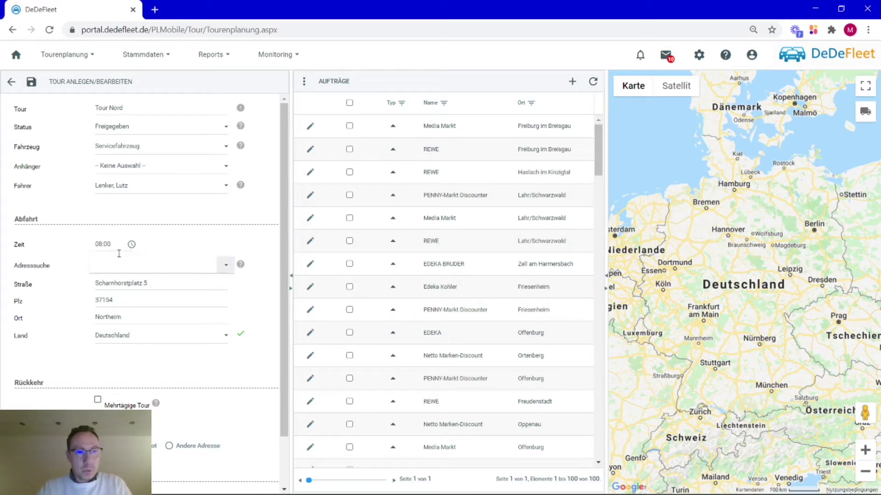
left_click(12, 85)
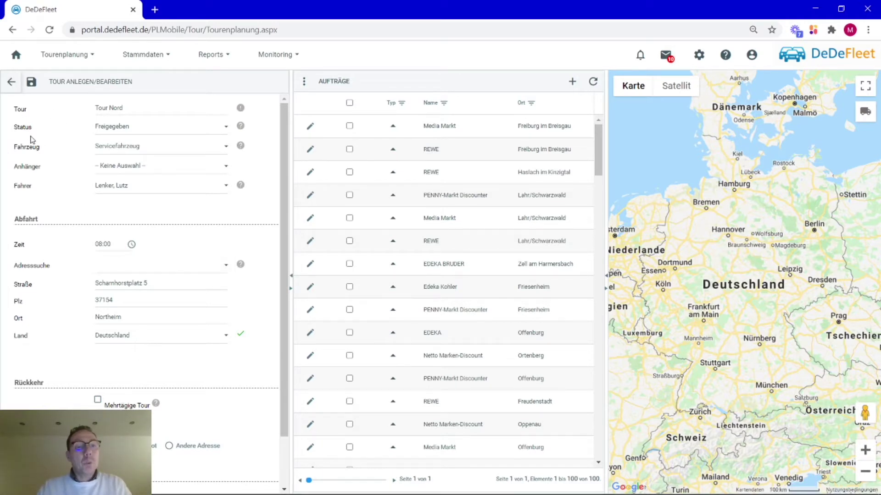
View the summary details of Tour Nord and Tour Nord 2 and resize the tour area to look over all created tours
mouse_move(91, 107)
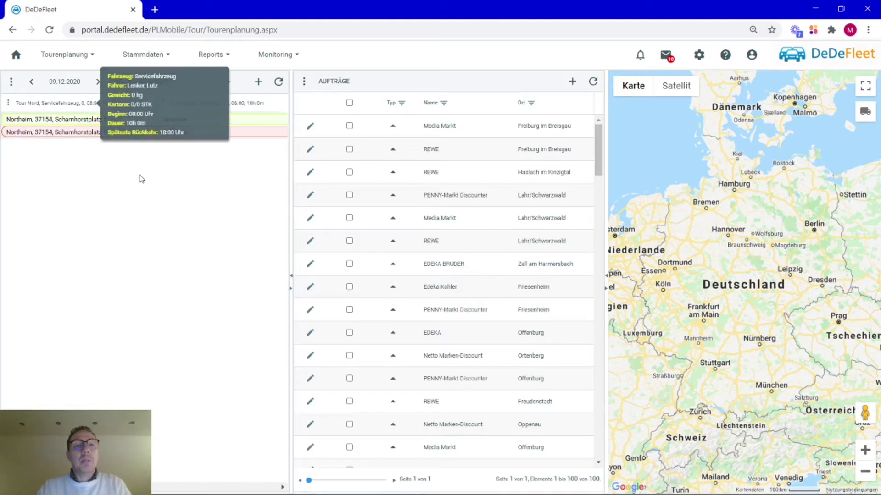
mouse_move(240, 106)
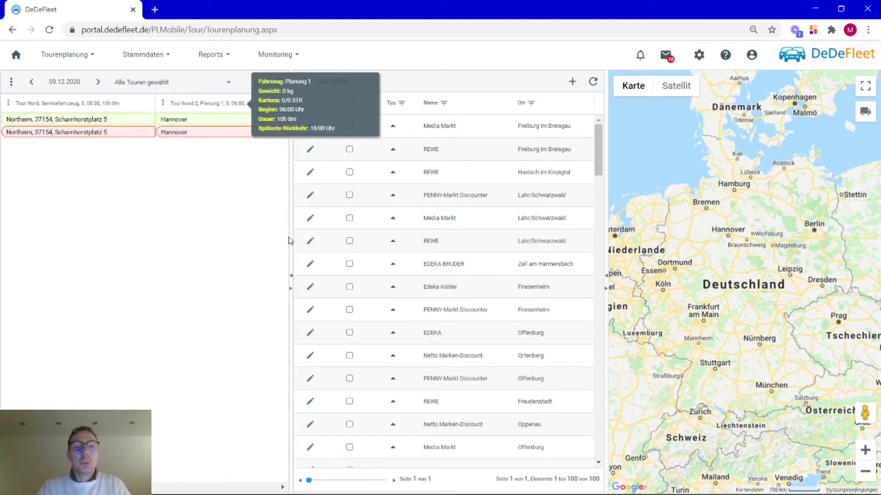
left_click_drag(291, 237, 516, 227)
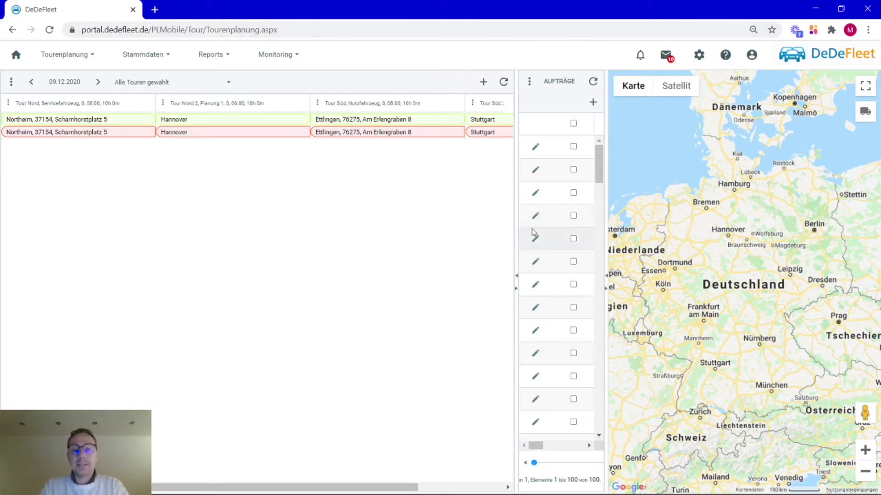
left_click_drag(516, 238, 328, 252)
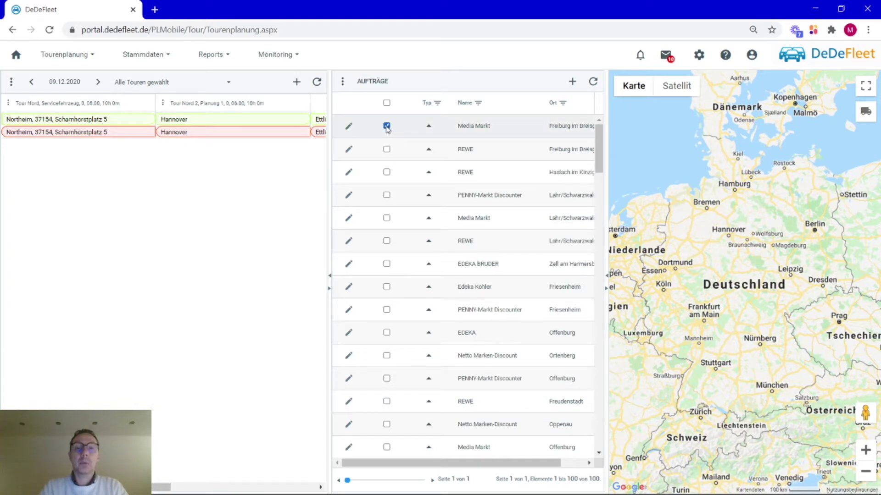
Assign the Media Markt order in Freiburg im Breisgau to Tour Nord and calculate the tour's times
left_click_drag(371, 132, 97, 129)
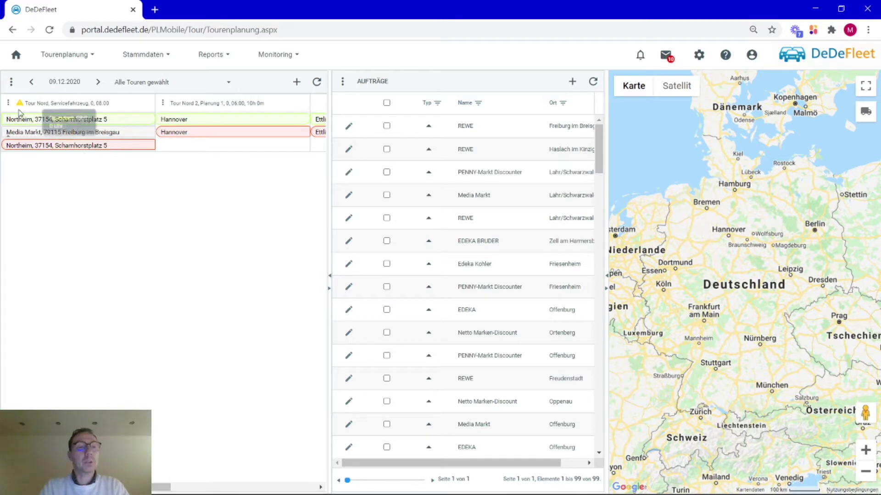
left_click(9, 103)
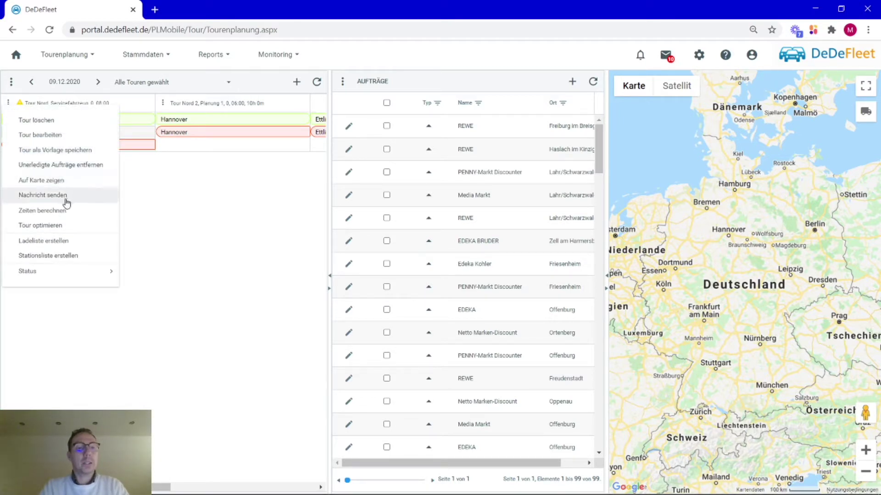
left_click(69, 210)
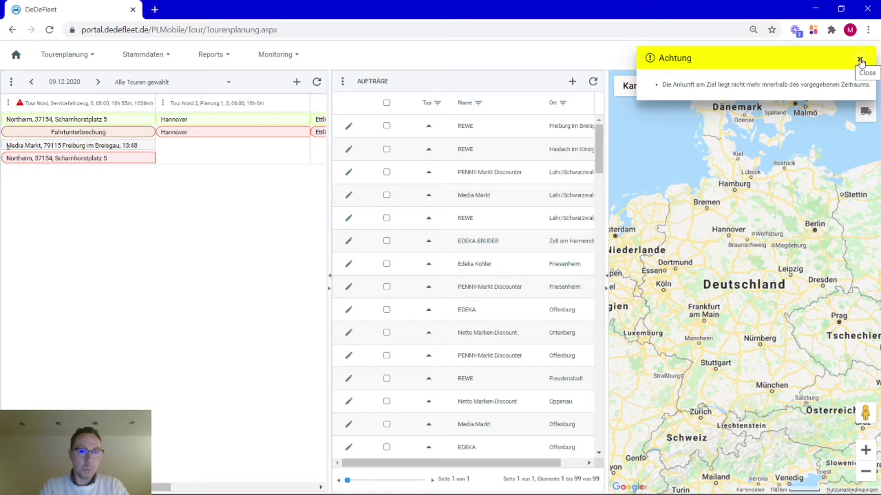
left_click(860, 62)
Remove the Media Markt order from Tour Nord and return it to the order list
left_click_drag(45, 147, 46, 149)
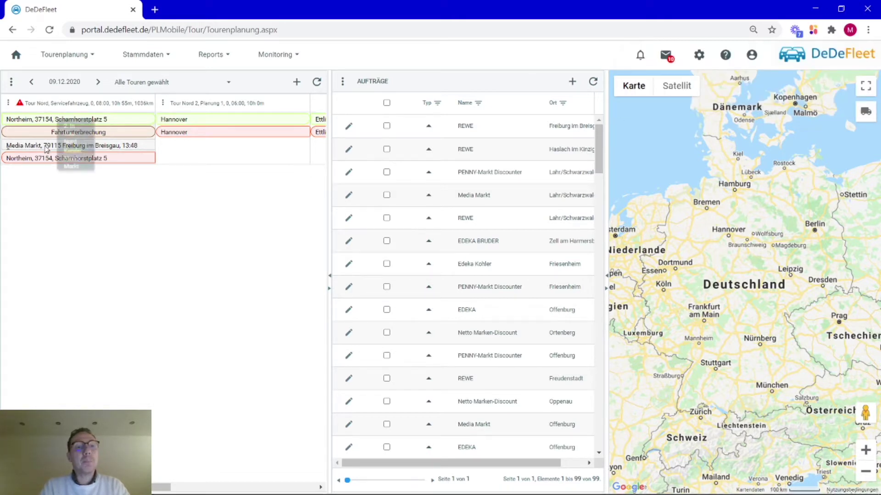
right_click(46, 147)
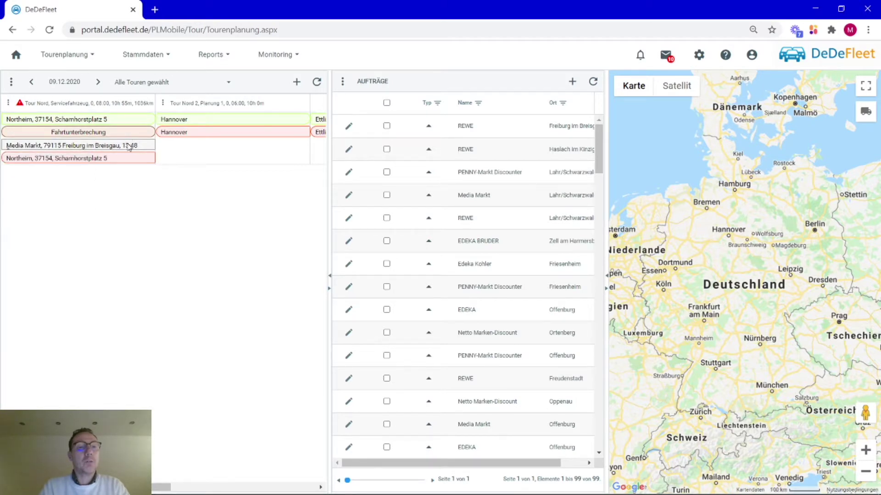
mouse_move(129, 146)
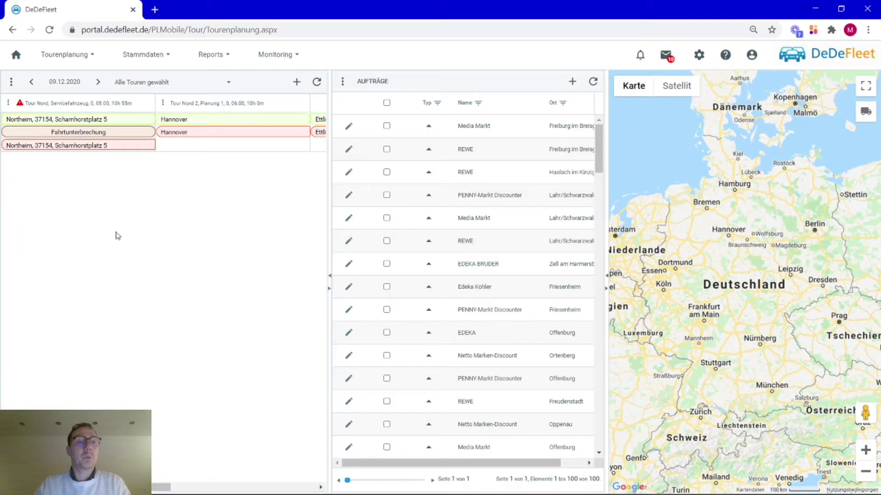
Set up a multi-tour optimization for all four tours, including all unplanned orders and redistributing orders already contained in the tours
left_click(12, 82)
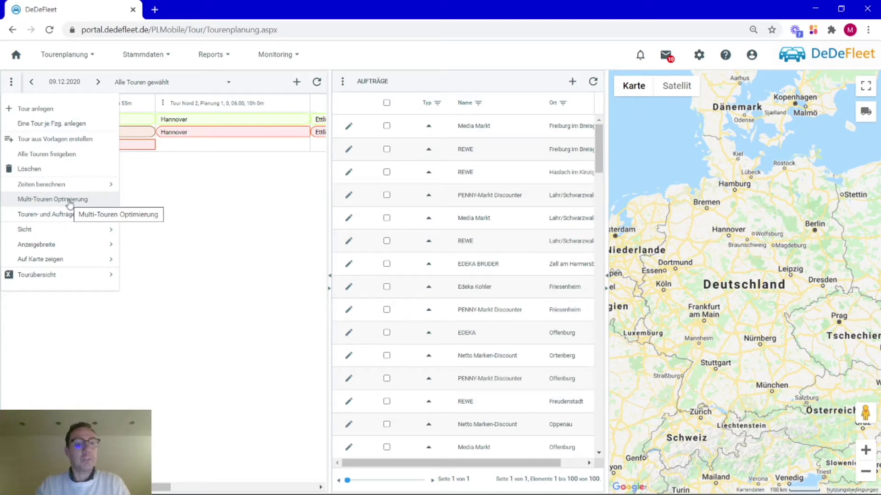
left_click(69, 200)
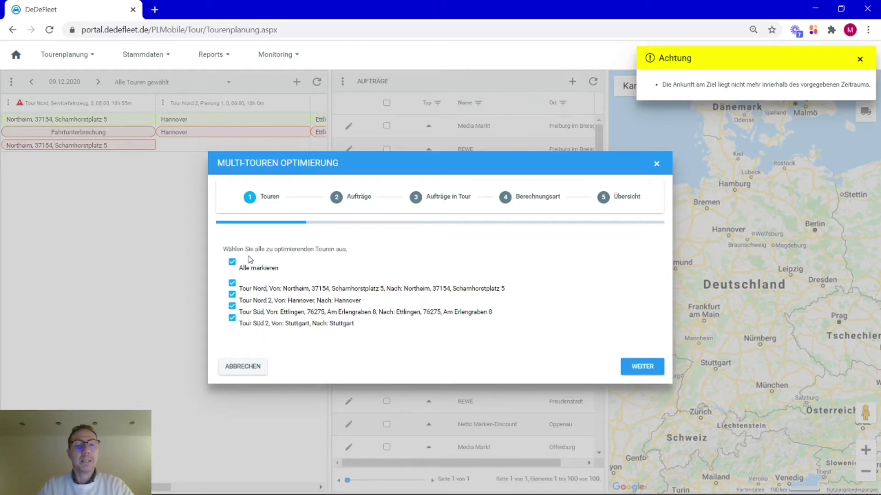
left_click(637, 371)
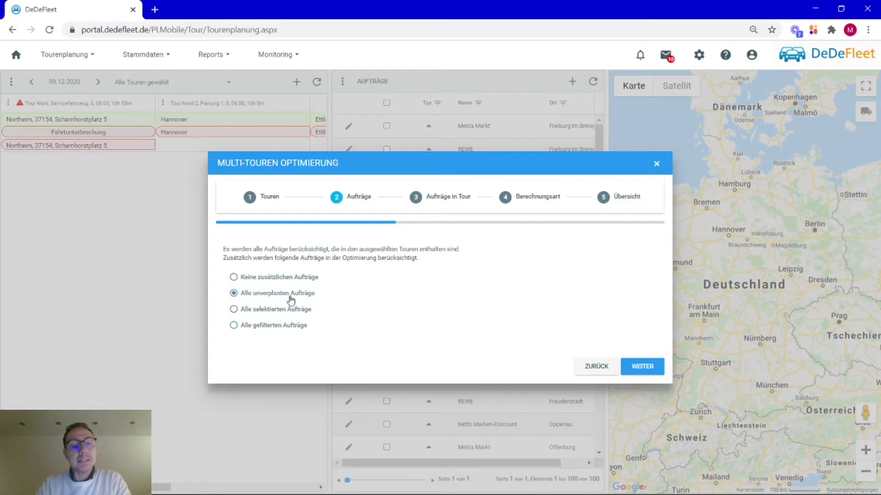
left_click(646, 369)
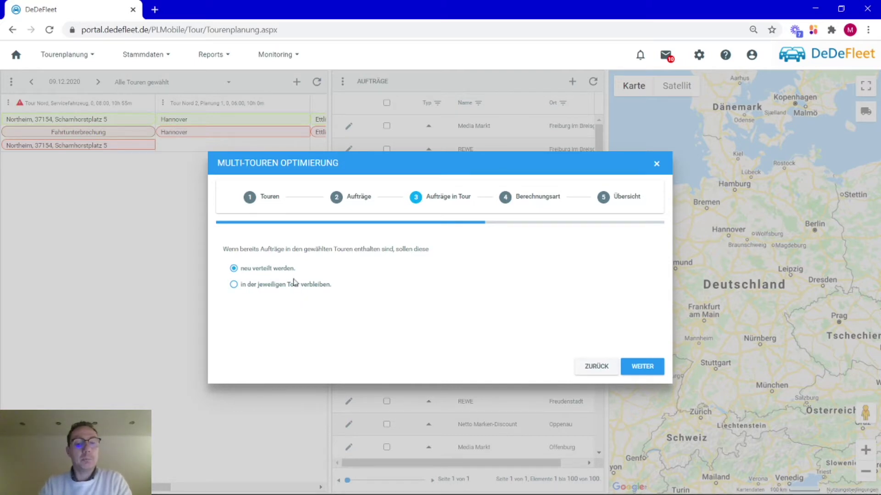
left_click(645, 366)
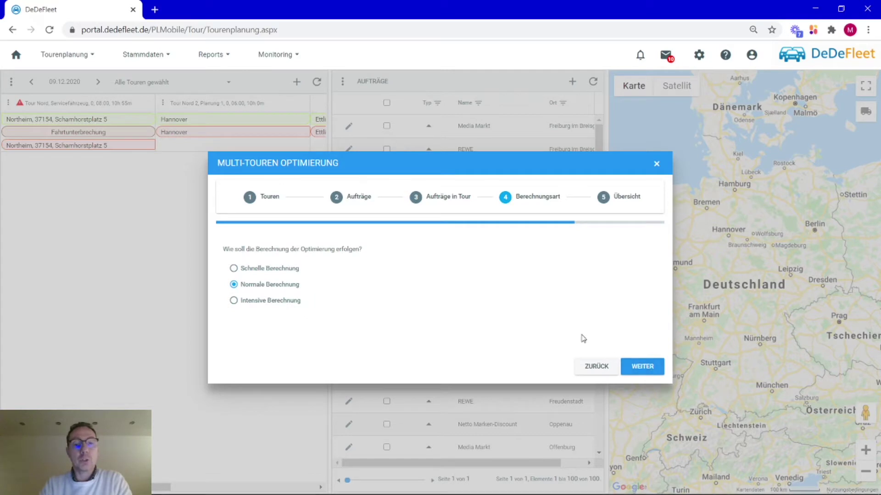
Choose the fast calculation (Schnelle Berechnung), start the multi-tour optimization, and dismiss its result message and dialog
left_click(276, 271)
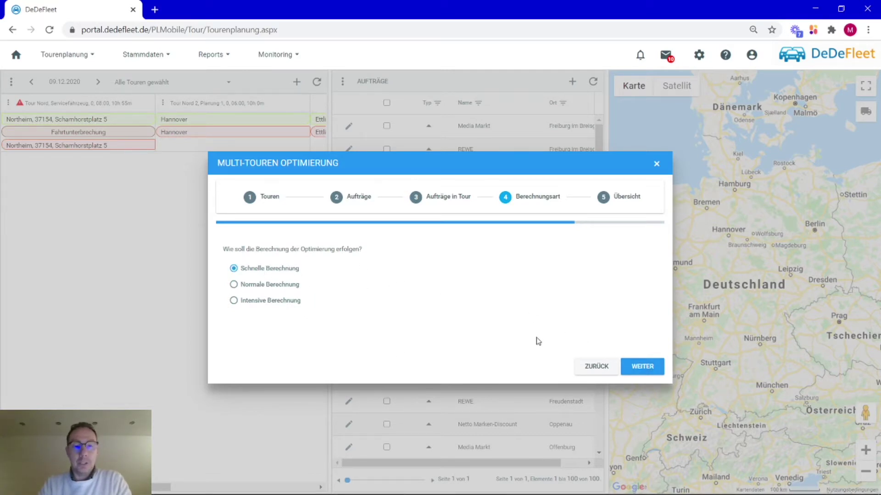
left_click(645, 367)
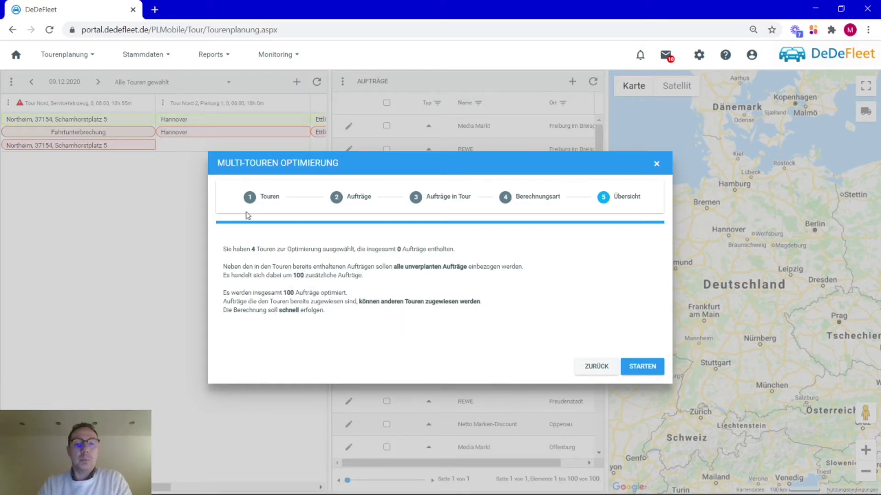
left_click(643, 369)
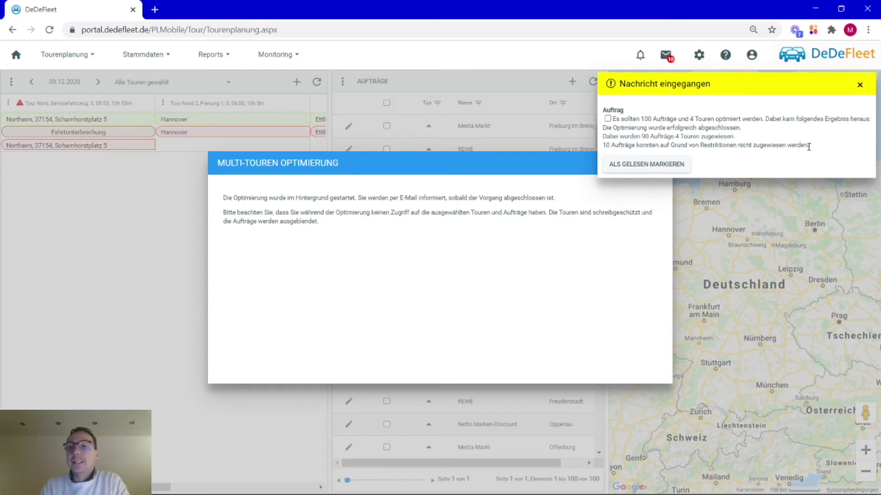
left_click(860, 86)
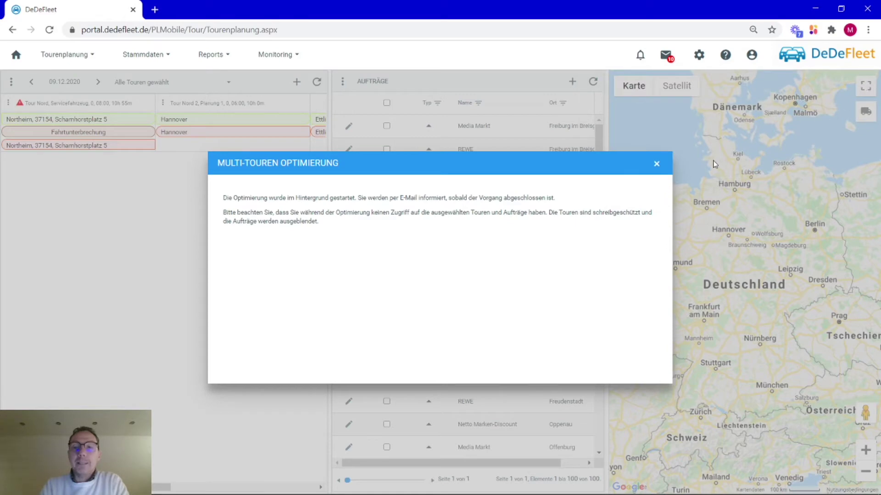
left_click(656, 164)
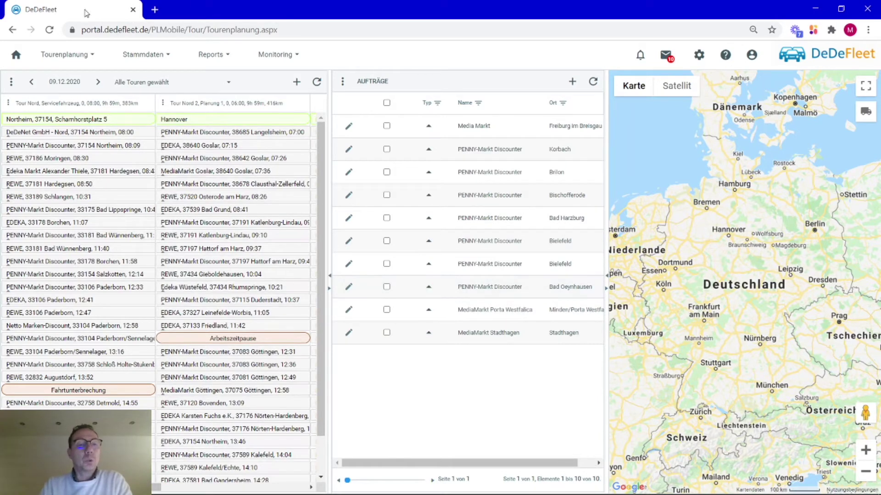
Show the selected tours (Nur gewählte) on the map
left_click(8, 104)
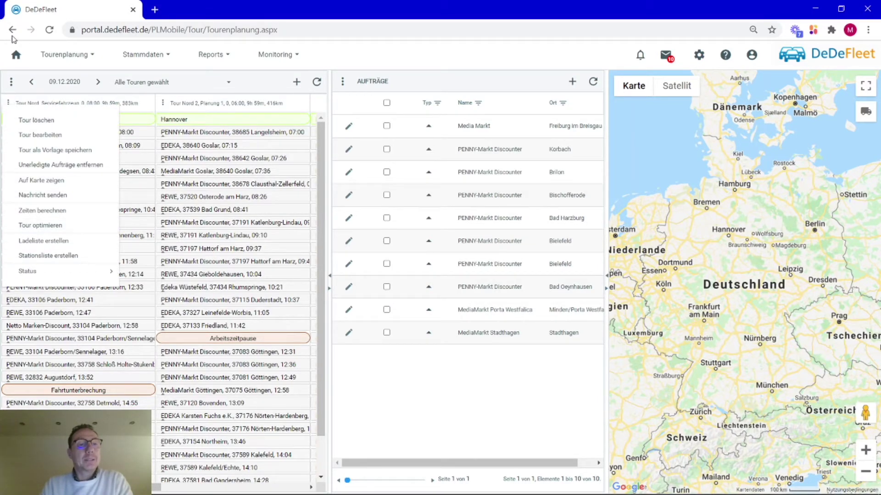
left_click(11, 82)
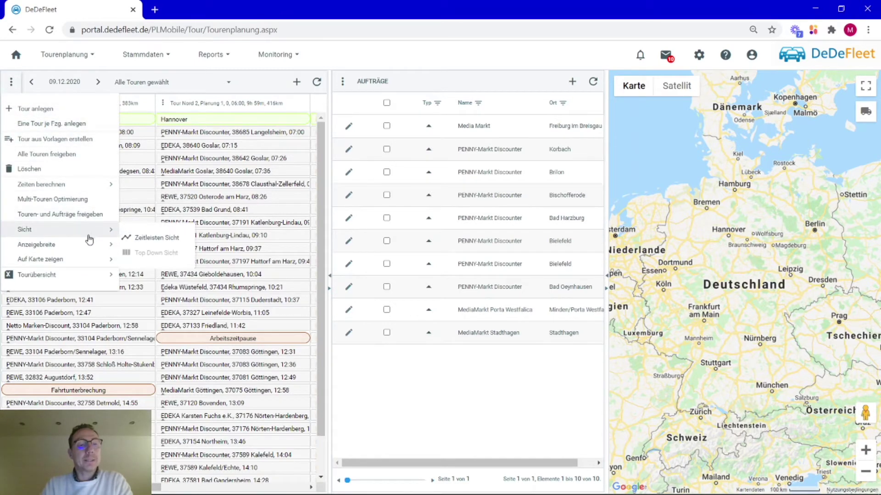
mouse_move(97, 243)
mouse_move(101, 259)
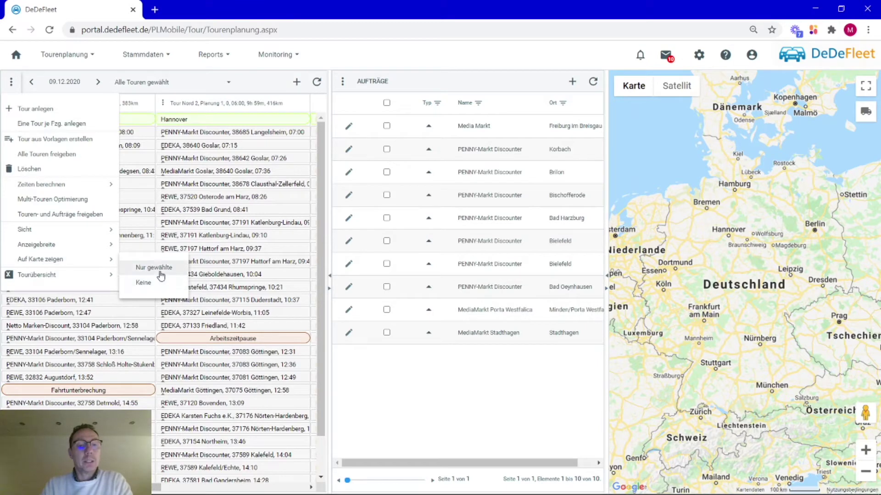
left_click(155, 283)
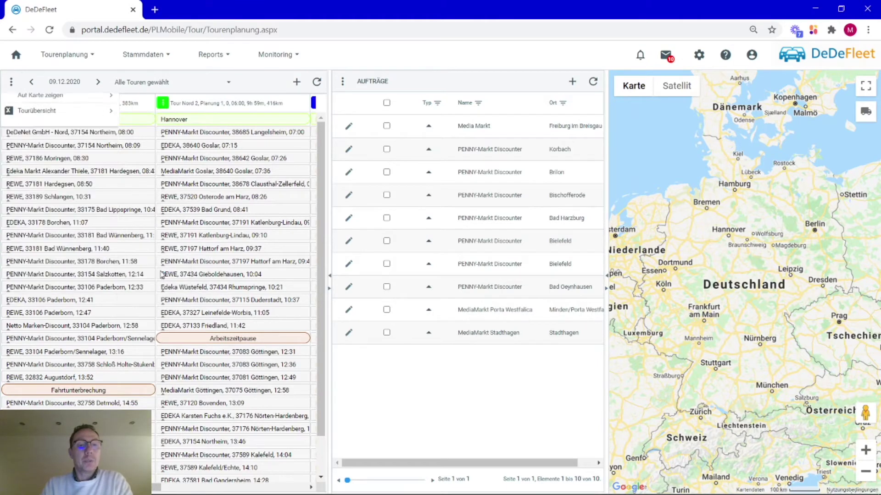
left_click(361, 285)
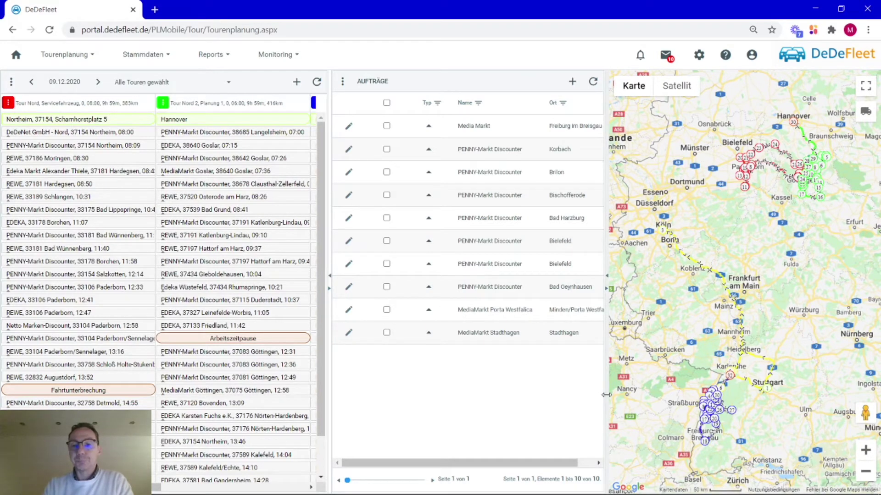
Enlarge the map over the order list, inspect the northern tour routes and display the unassigned orders on the map
left_click(607, 280)
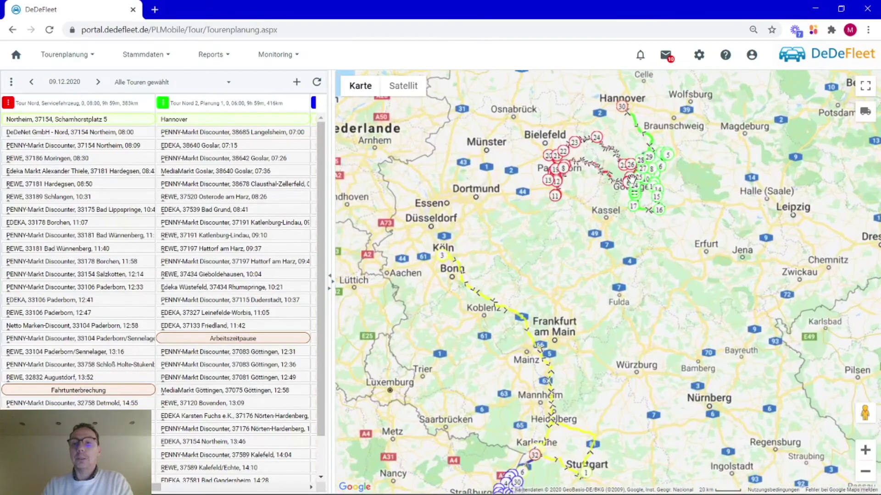
scroll(632, 179, "up", 3)
scroll(661, 256, "down", 1)
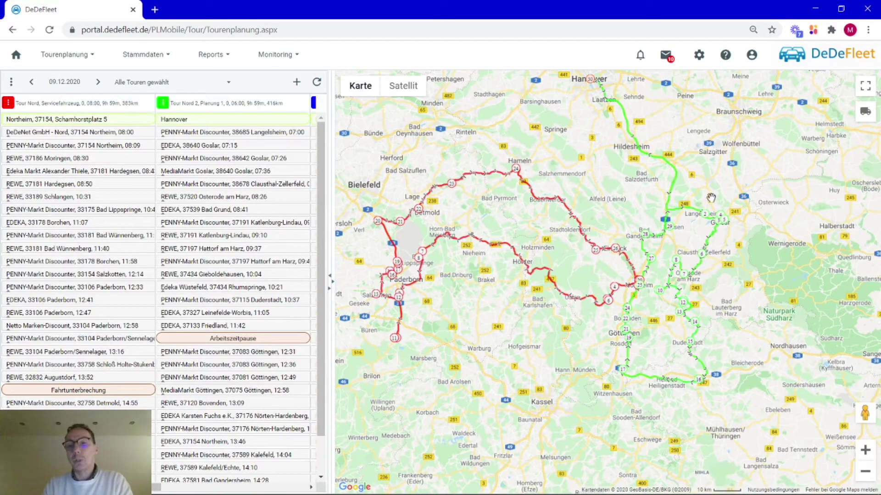
left_click_drag(531, 335, 593, 332)
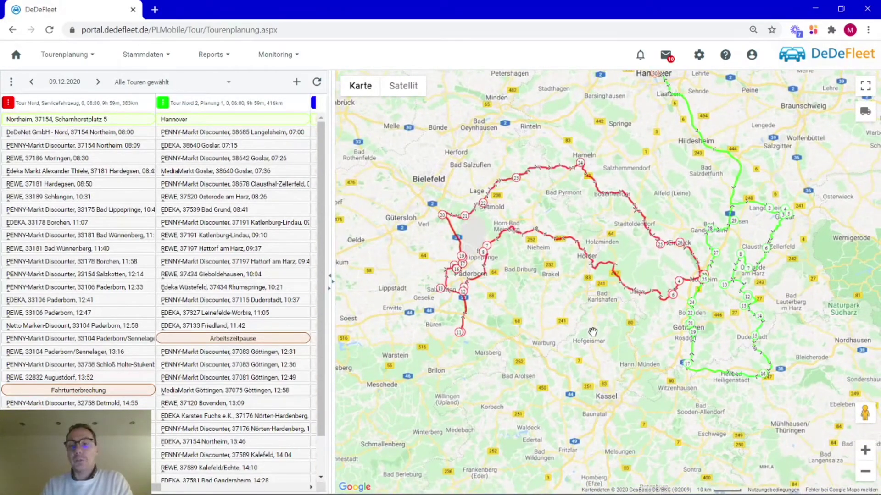
left_click(865, 114)
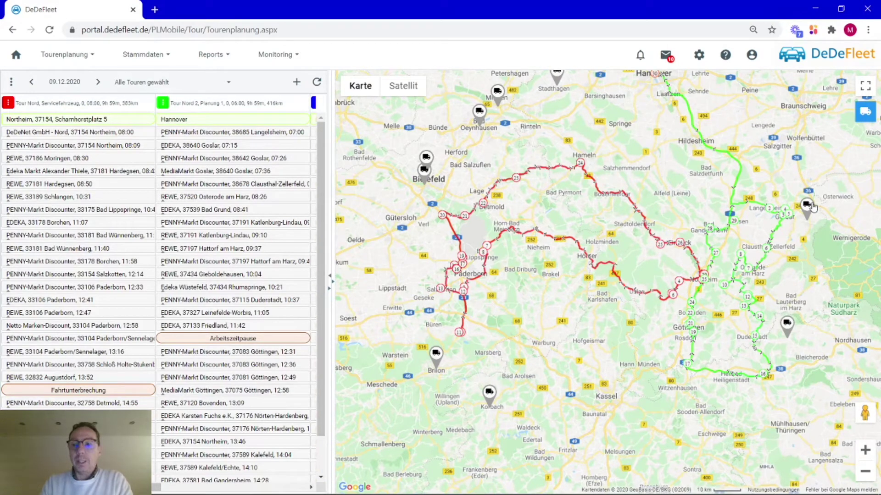
mouse_move(806, 207)
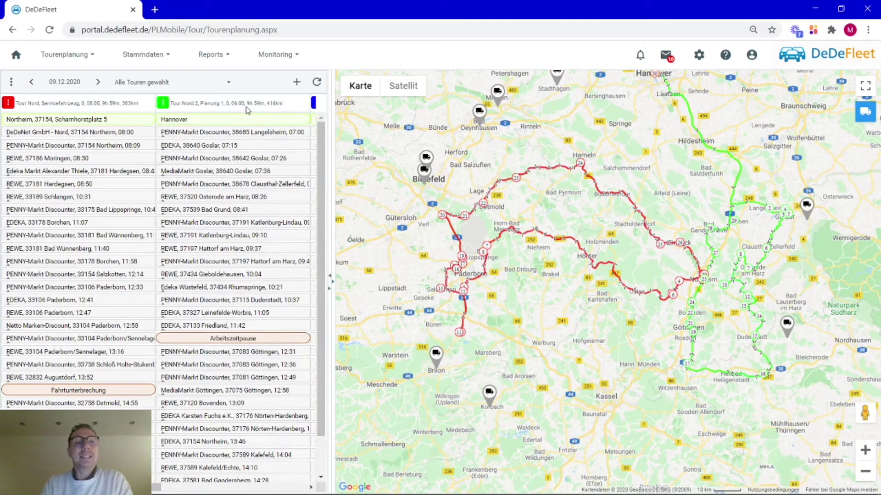
mouse_move(260, 102)
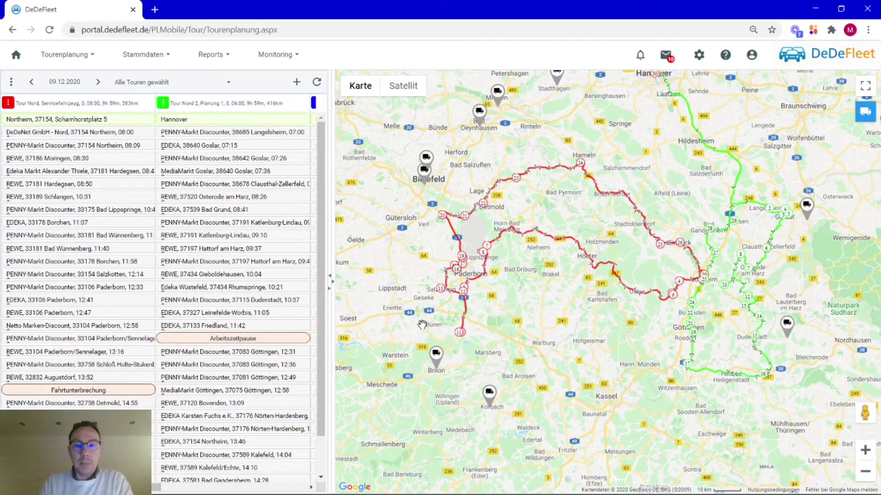
Restore the order list and assign the PENNY-Markt Discounter order in Bad Harzburg to Tour Nord 2 after MediaMarkt Goslar
left_click(333, 286)
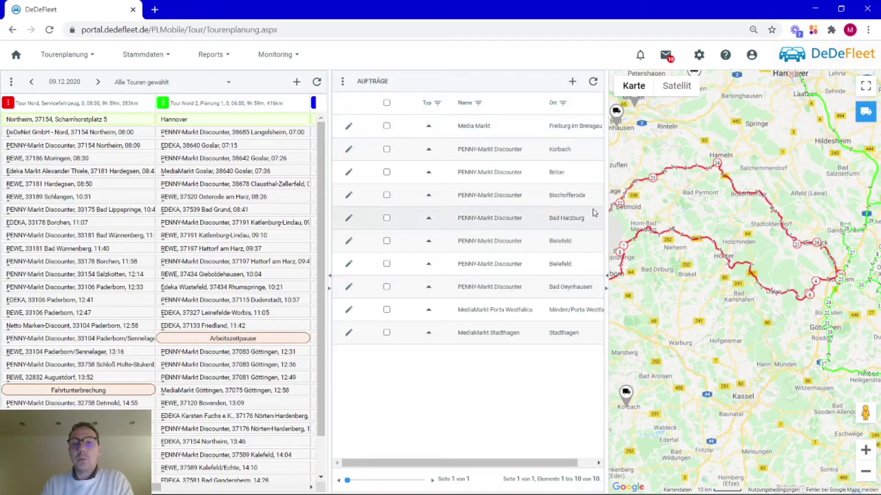
left_click(386, 219)
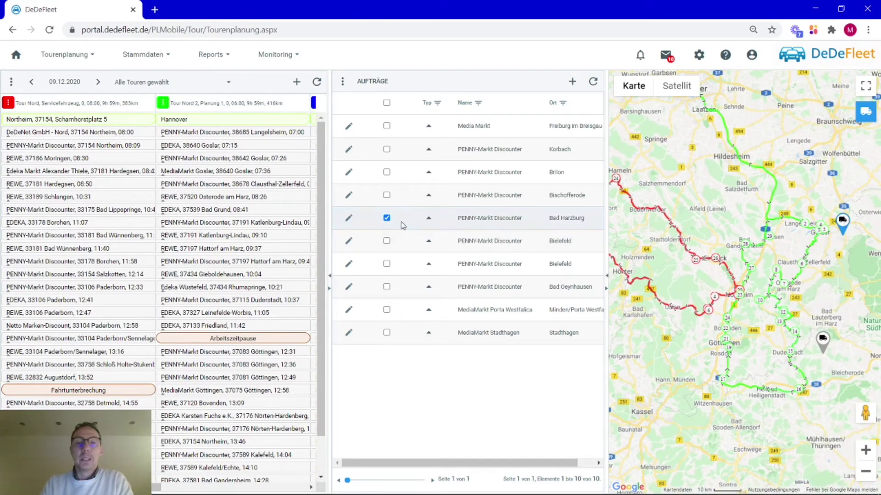
left_click_drag(403, 226, 353, 259)
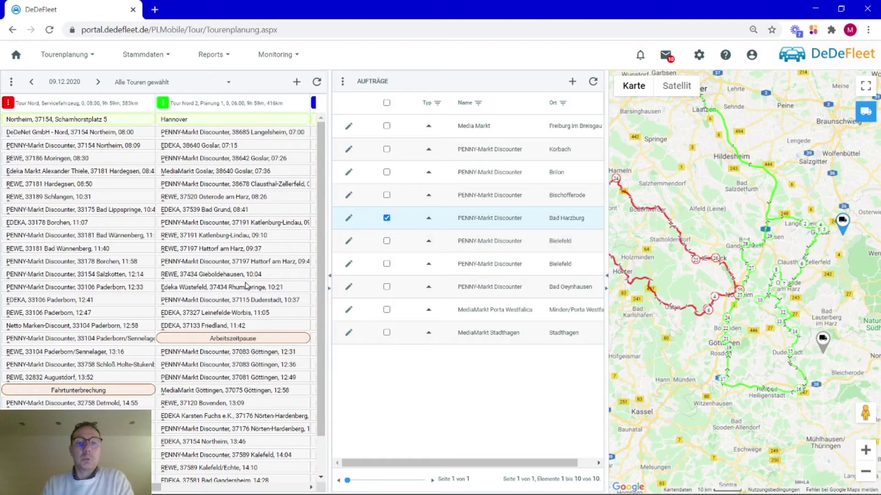
left_click_drag(367, 220, 257, 250)
left_click(481, 389)
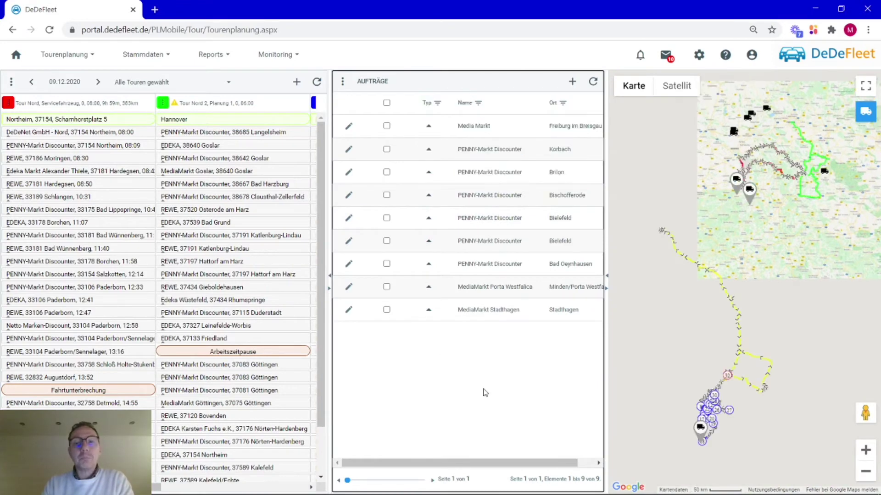
Calculate the times of Tour Nord 2 with the added Bad Harzburg order
scroll(716, 232, "up", 3)
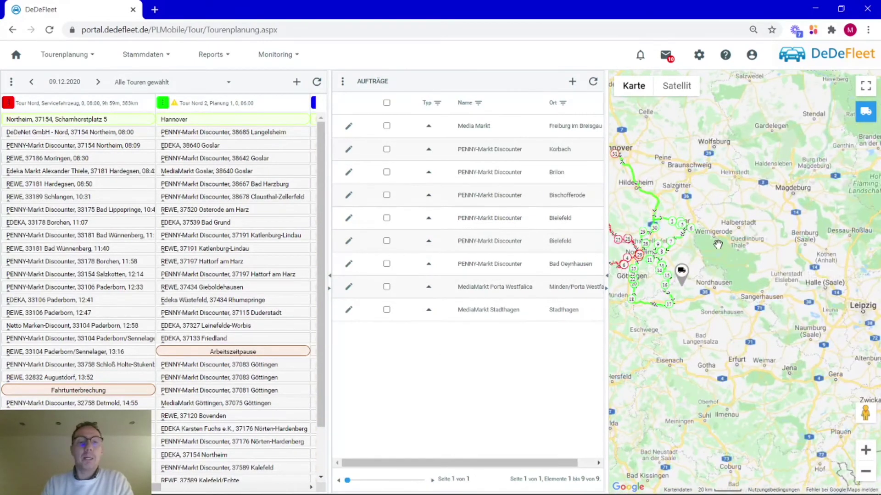
mouse_move(175, 105)
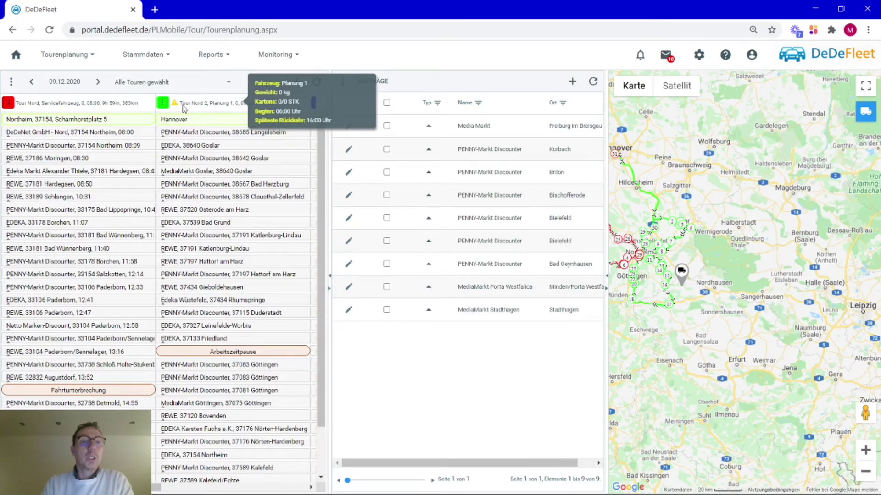
left_click(164, 104)
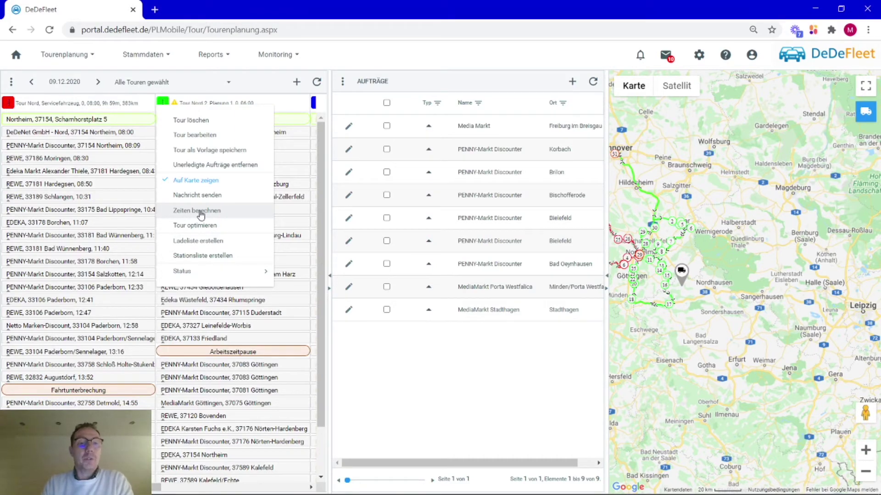
left_click(200, 211)
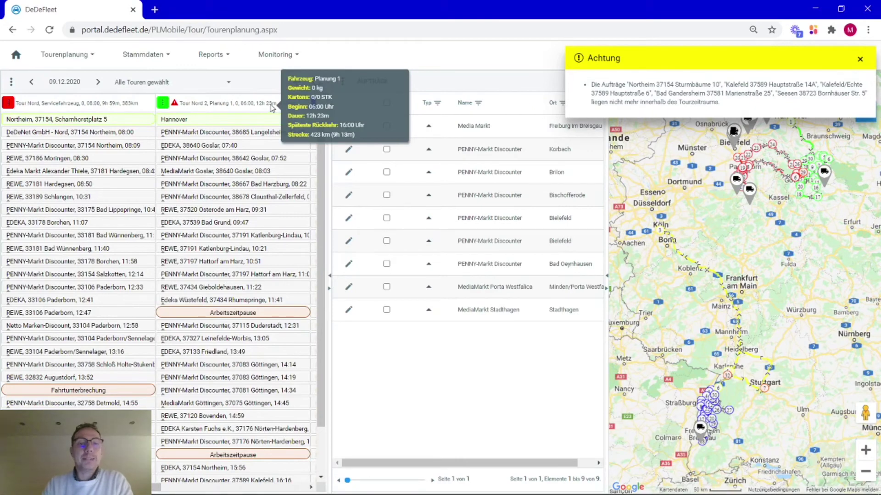
Optimize Tour Nord 2 and examine the black-marked orders at the end of its stop list
left_click(163, 104)
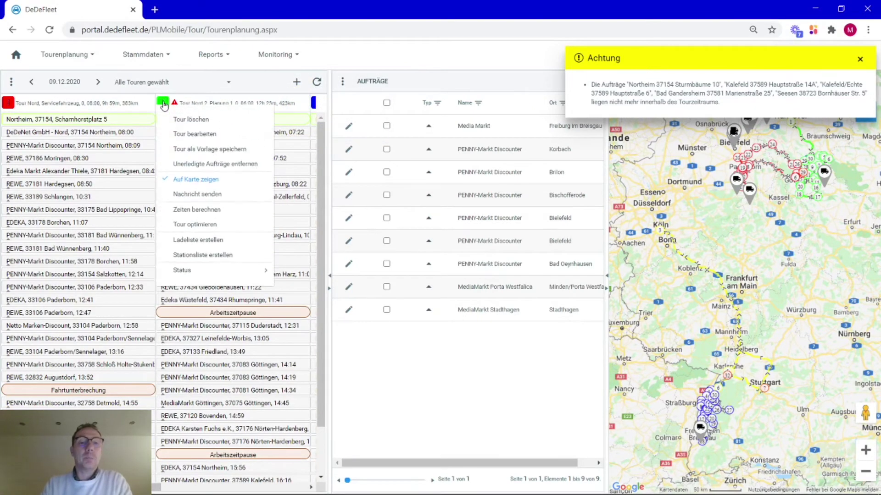
left_click(200, 227)
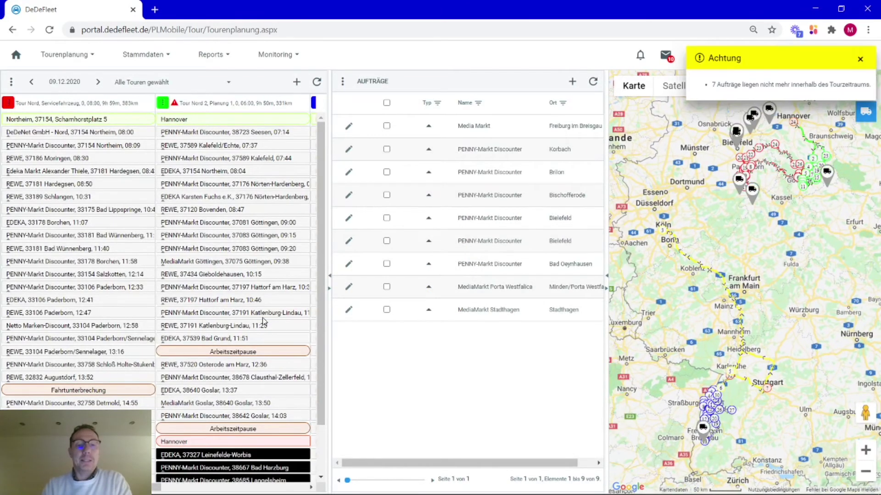
scroll(236, 399, "down", 2)
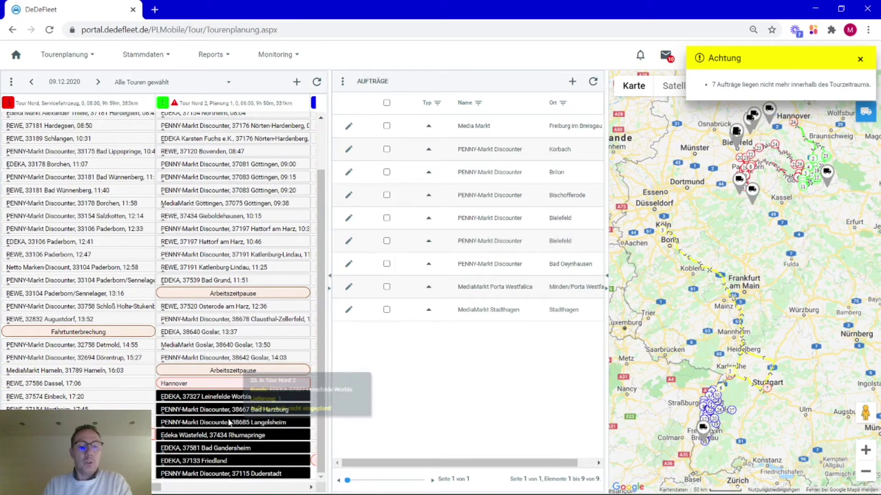
mouse_move(232, 479)
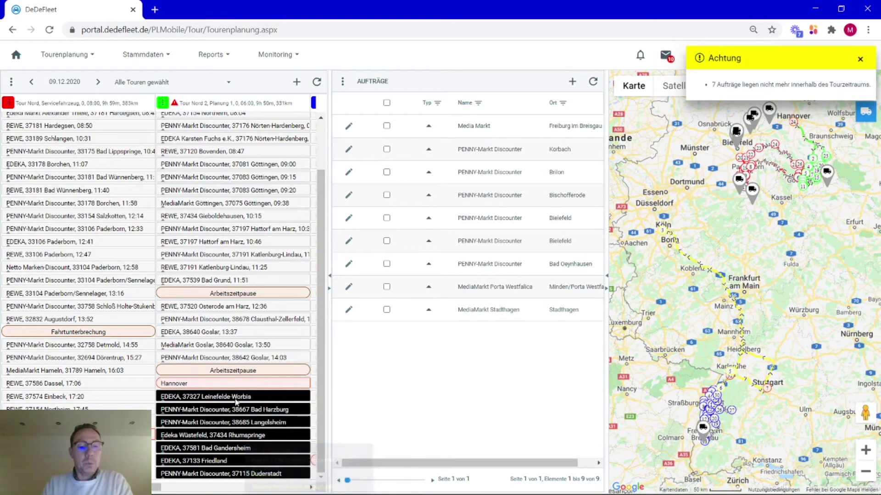
mouse_move(237, 400)
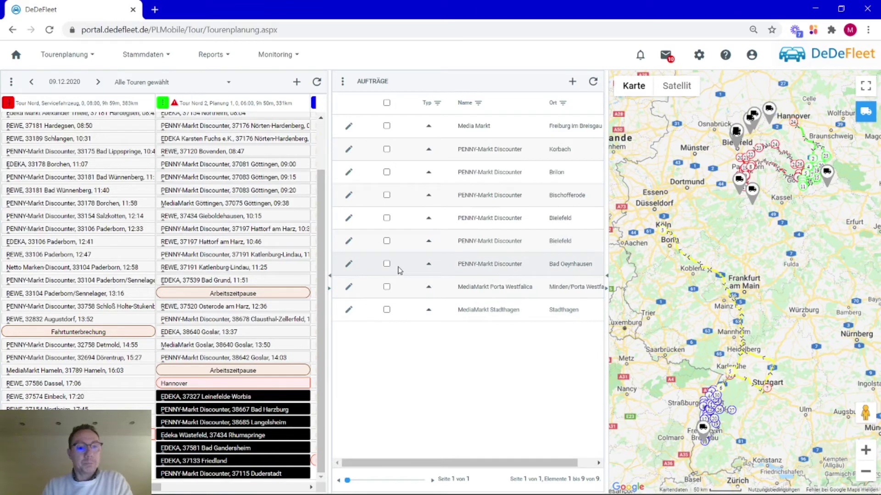
Export the tour overview for all tours of 09.12.2020 and switch away from the planning page to view the file
left_click(10, 83)
mouse_move(59, 275)
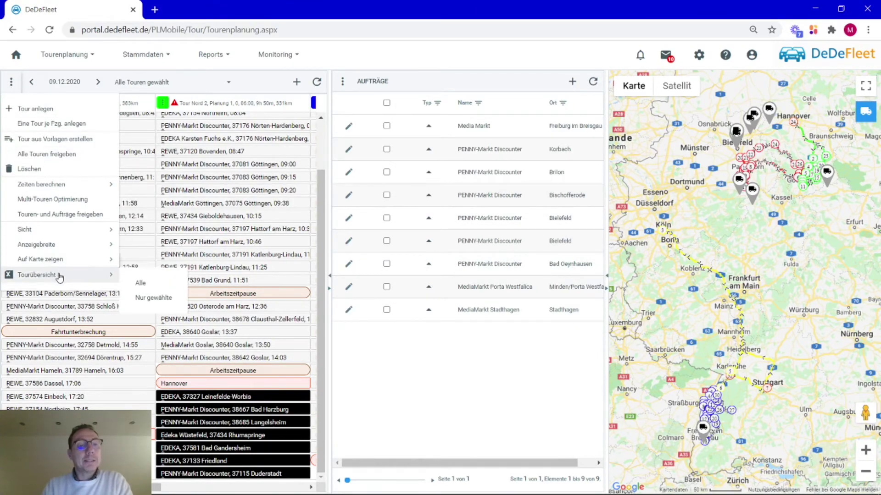
left_click(140, 284)
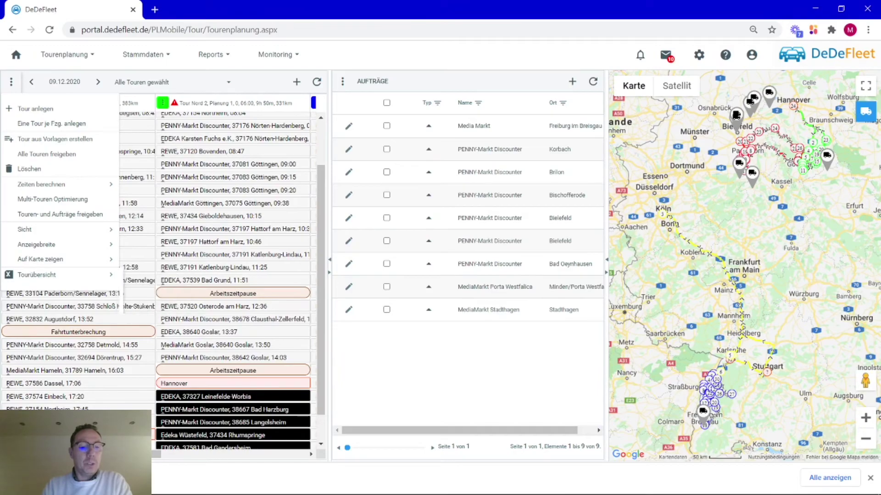
key("alt+Tab")
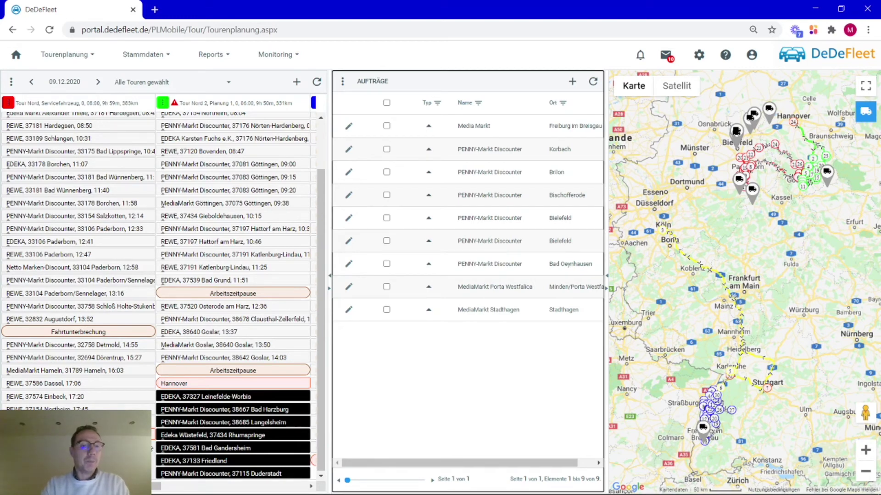
Examine the actions available for Tour Nord, including the loading list, station list and status options
left_click(7, 103)
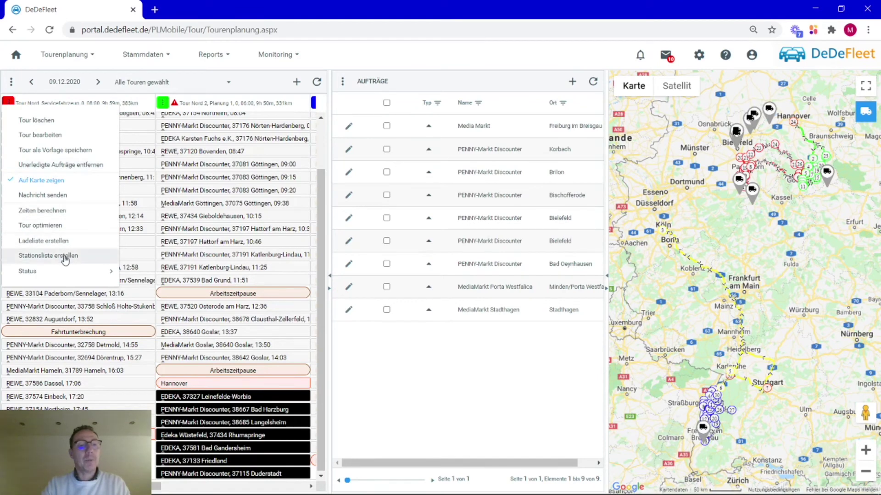
mouse_move(78, 272)
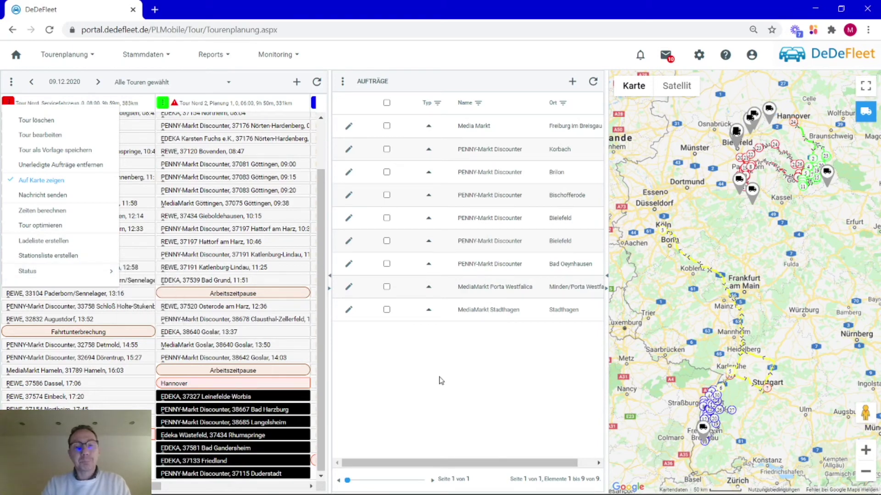
Switch to the remote-controlled driver phone, reload the tour selection from the main menu and select Tour Nord
key("alt+Tab")
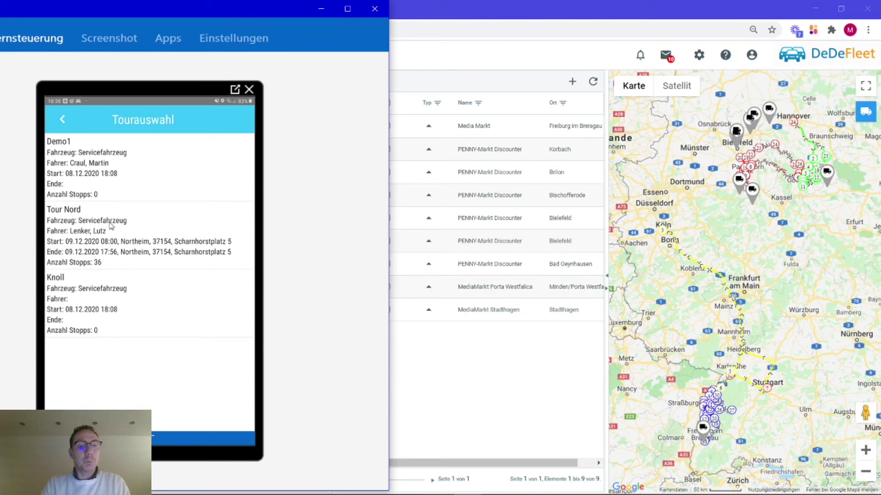
left_click(63, 120)
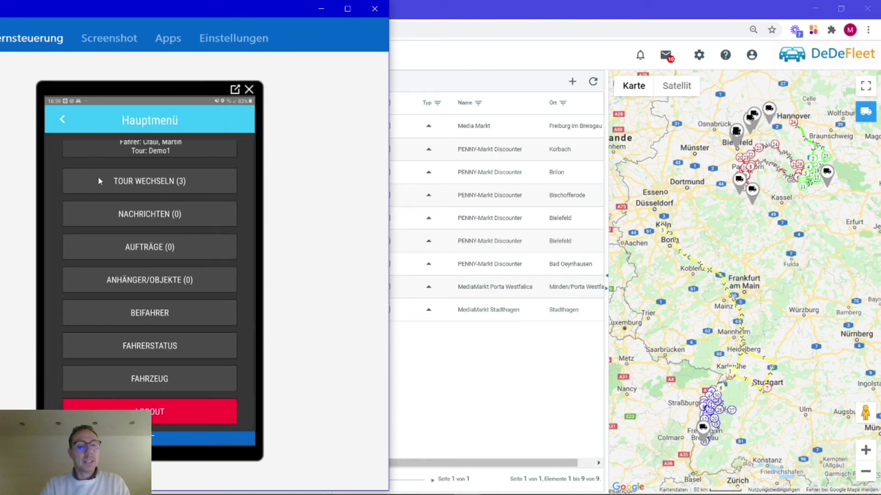
left_click(183, 180)
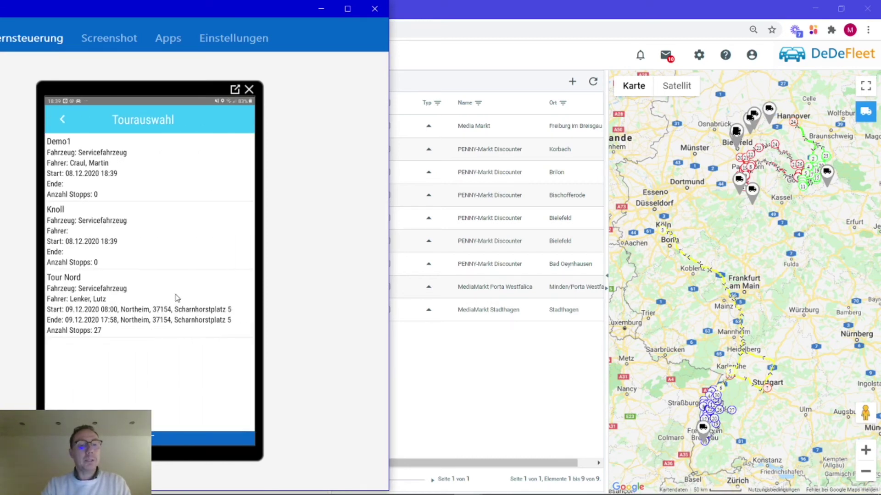
left_click(105, 314)
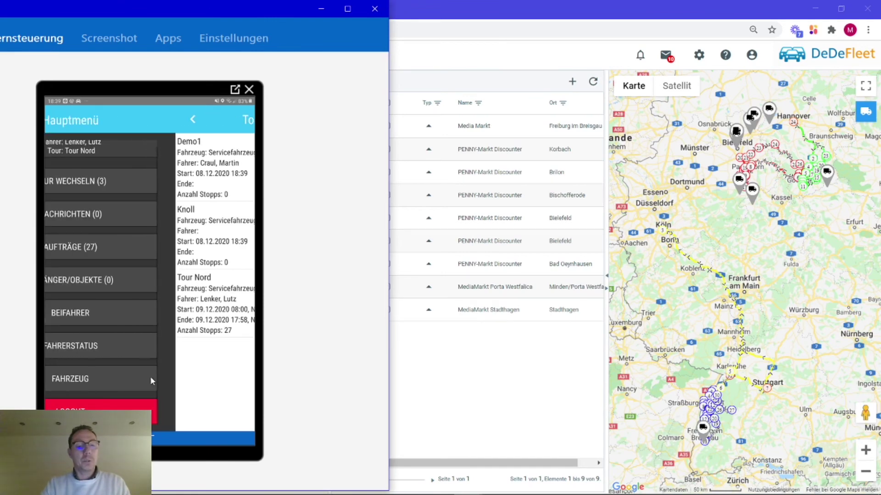
Open Tour Nord's orders on the phone and place the planning page beside it to compare the stops from the tour's start
left_click(151, 251)
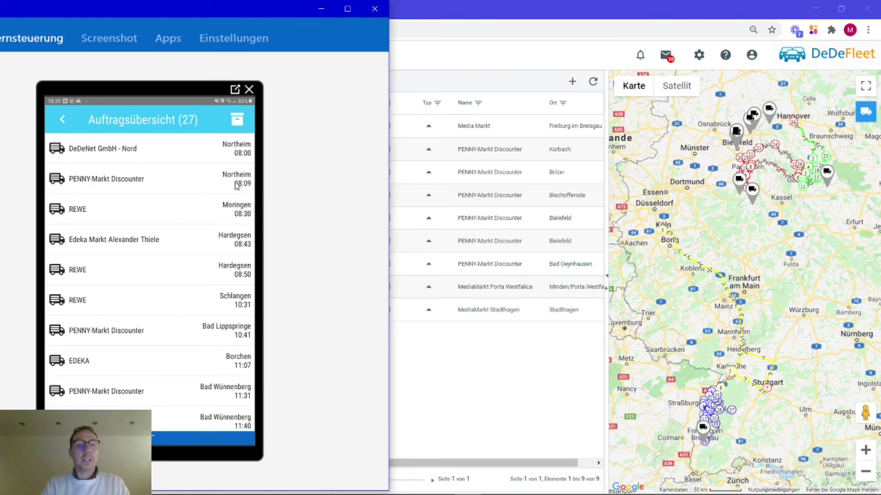
left_click(508, 357)
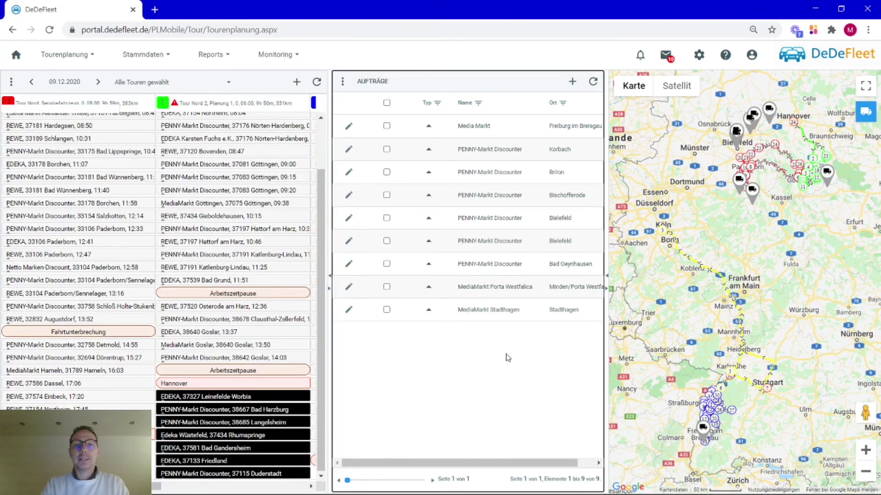
double_click(232, 13)
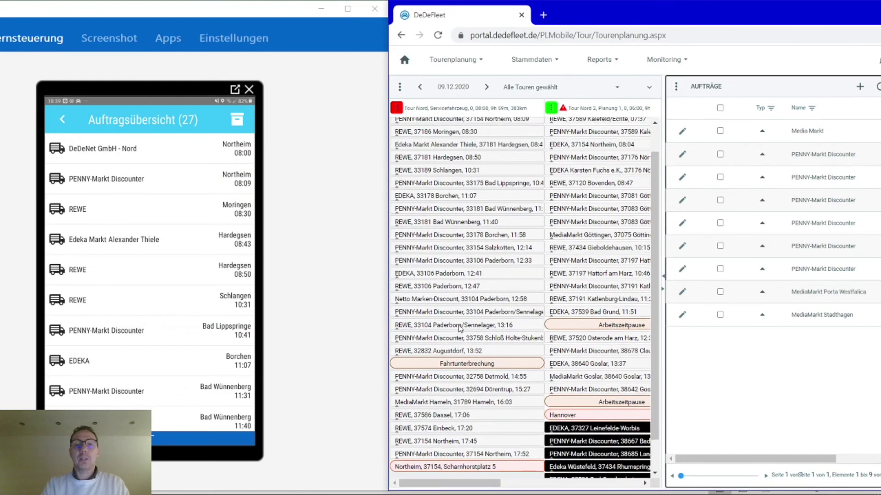
scroll(460, 327, "up", 2)
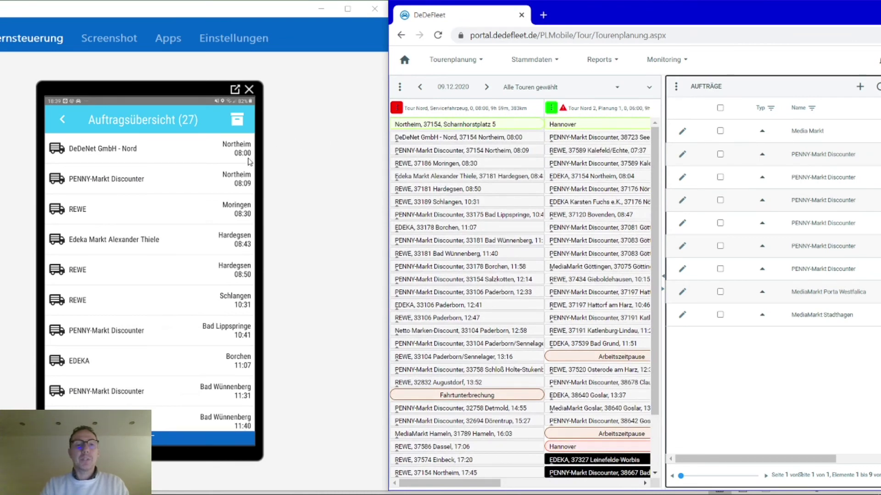